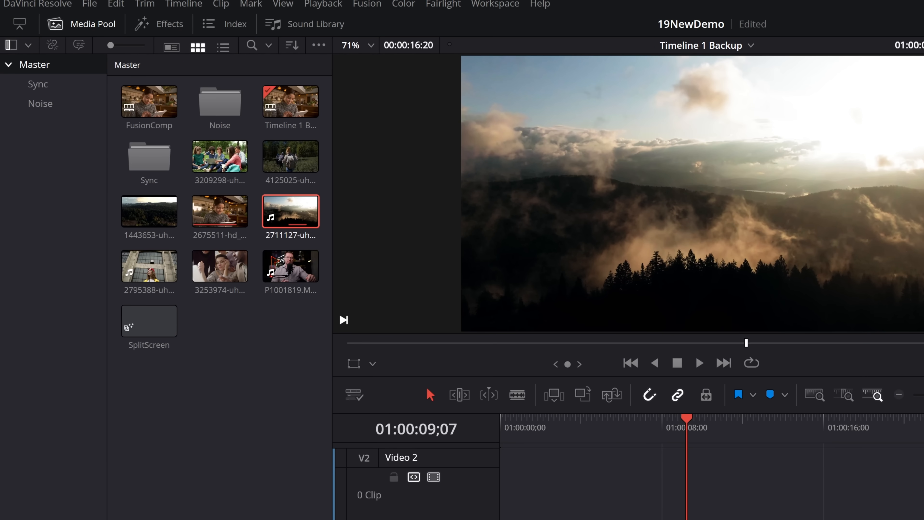
Browse the video transitions to the Fusion Transitions group and apply Box Twist to the cut between the two clips on Video 1.
click(163, 31)
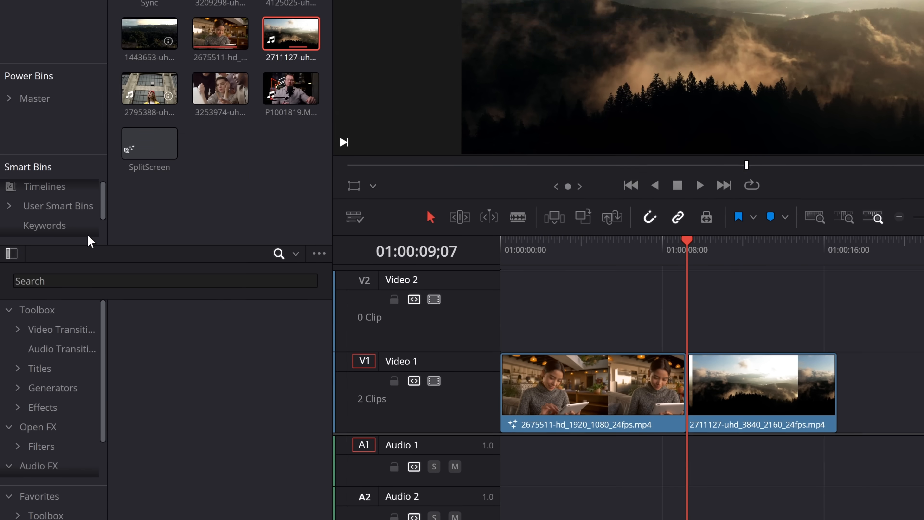
click(60, 512)
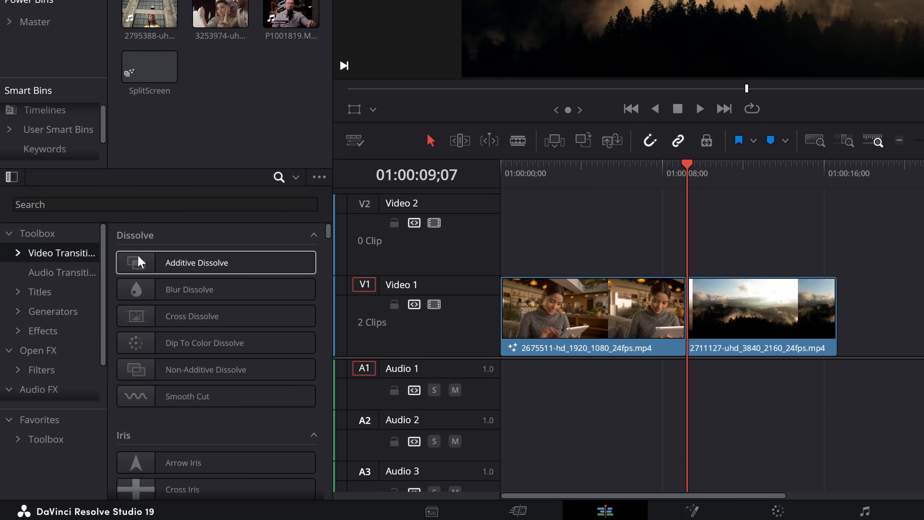
scroll(218, 313, down, 3)
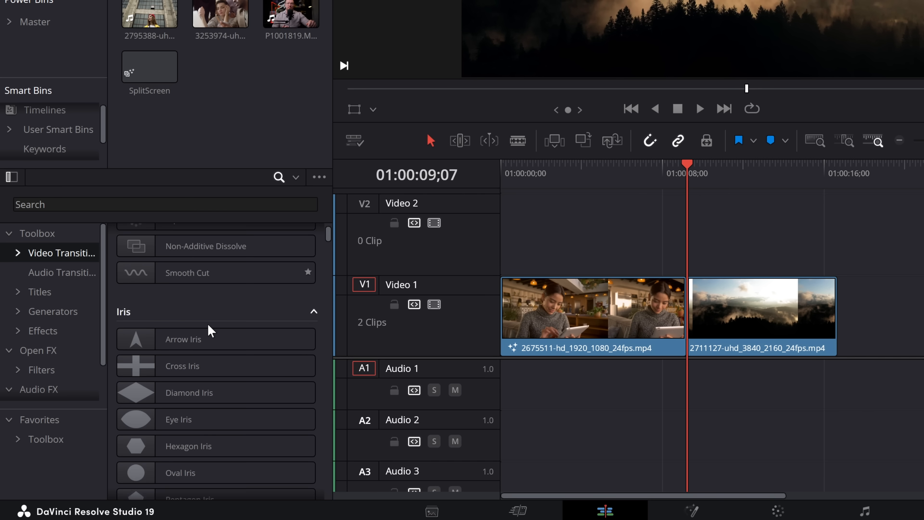
scroll(211, 330, down, 10)
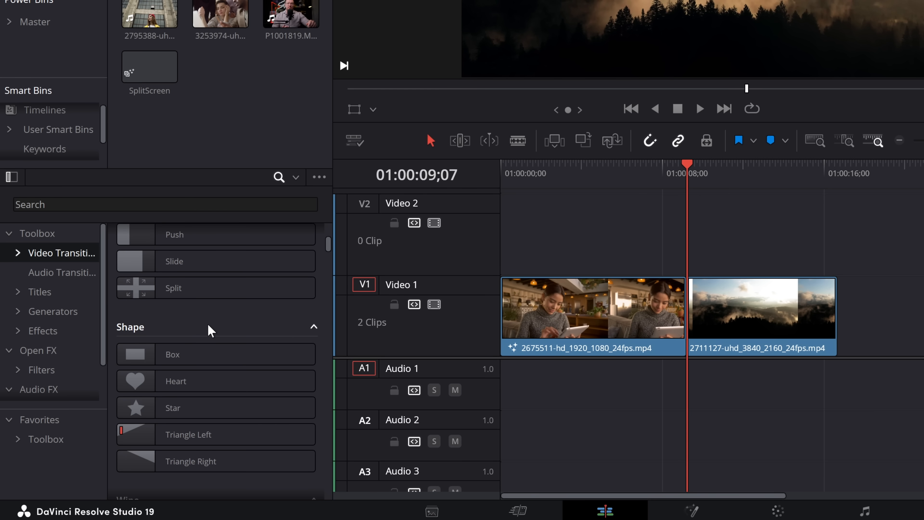
scroll(211, 330, down, 11)
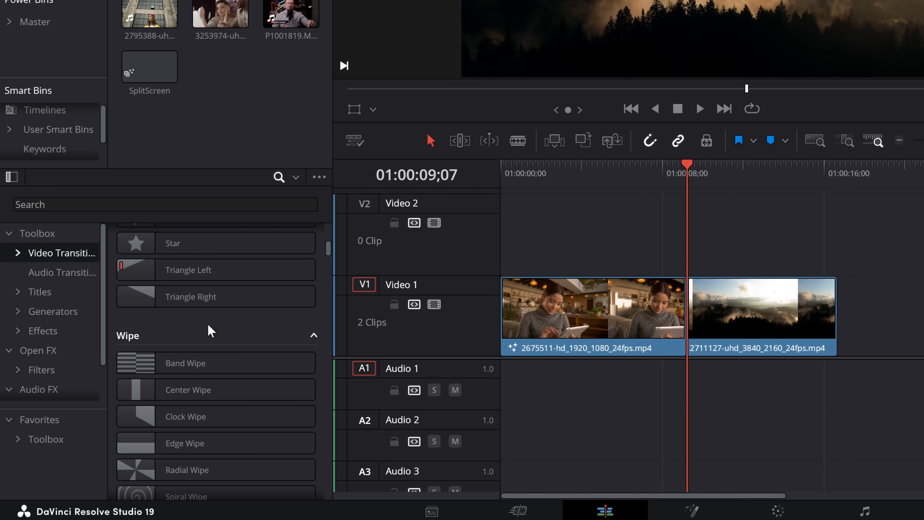
scroll(210, 330, down, 4)
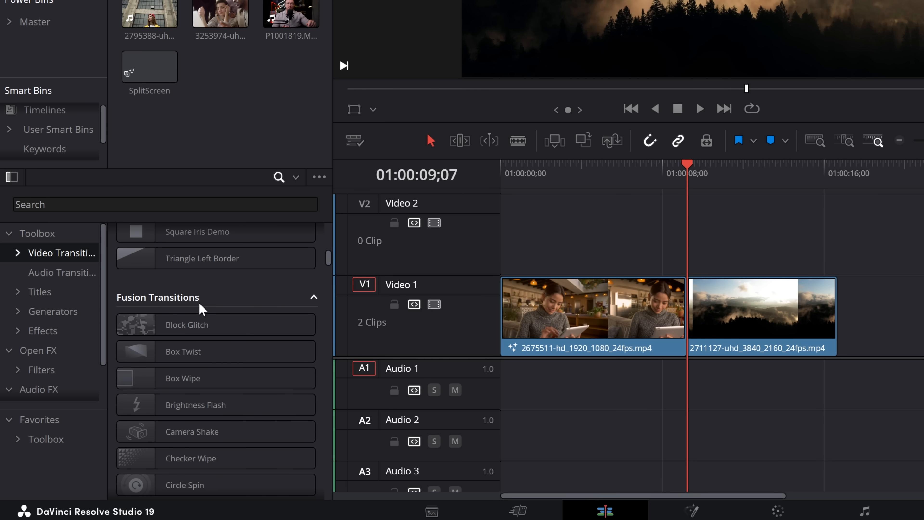
scroll(201, 310, down, 1)
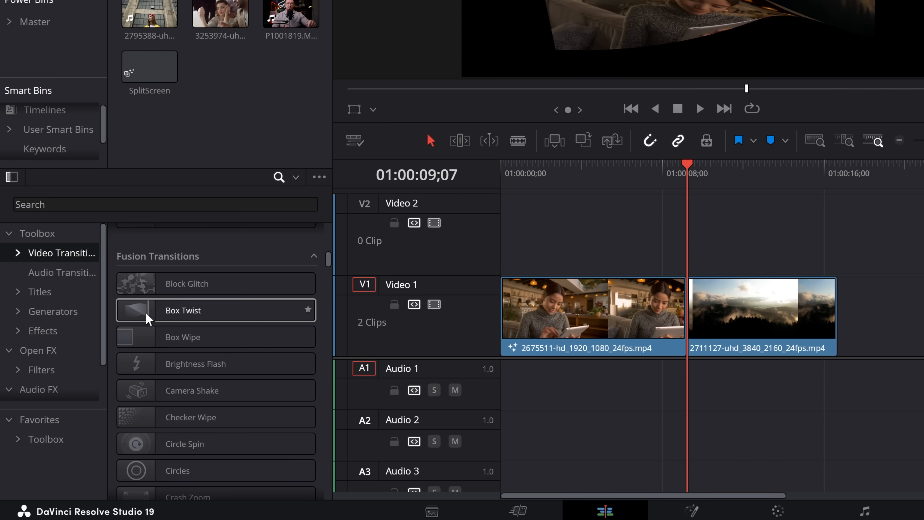
drag(143, 313, 676, 304)
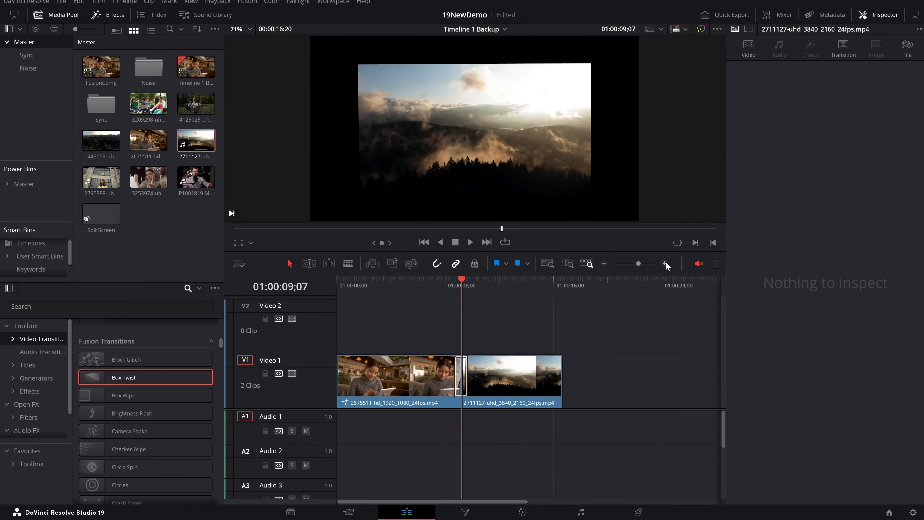
Play the Box Twist transition from just before the cut to preview its effect.
click(494, 287)
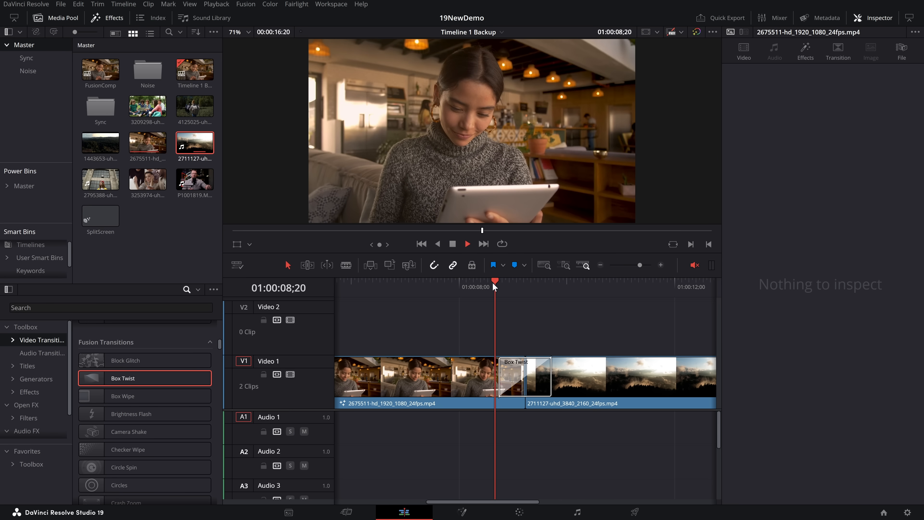
key(space)
click(494, 286)
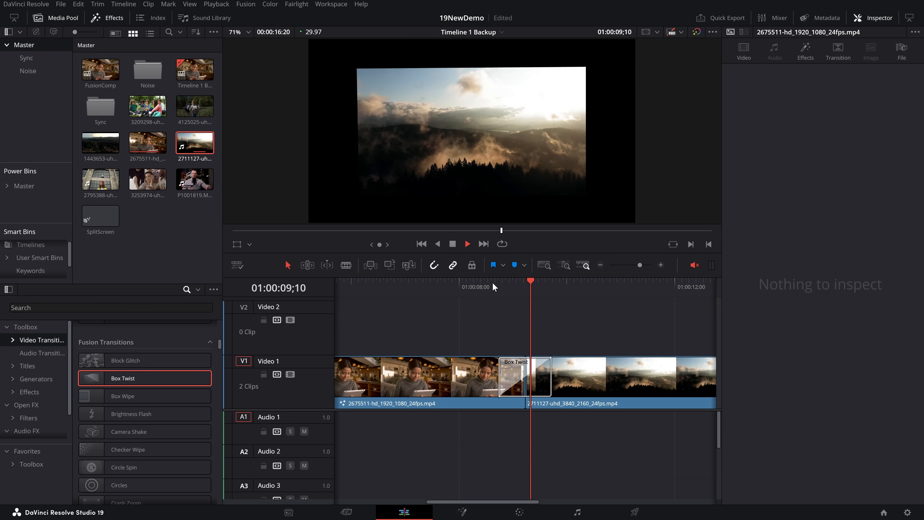
click(495, 287)
key(space)
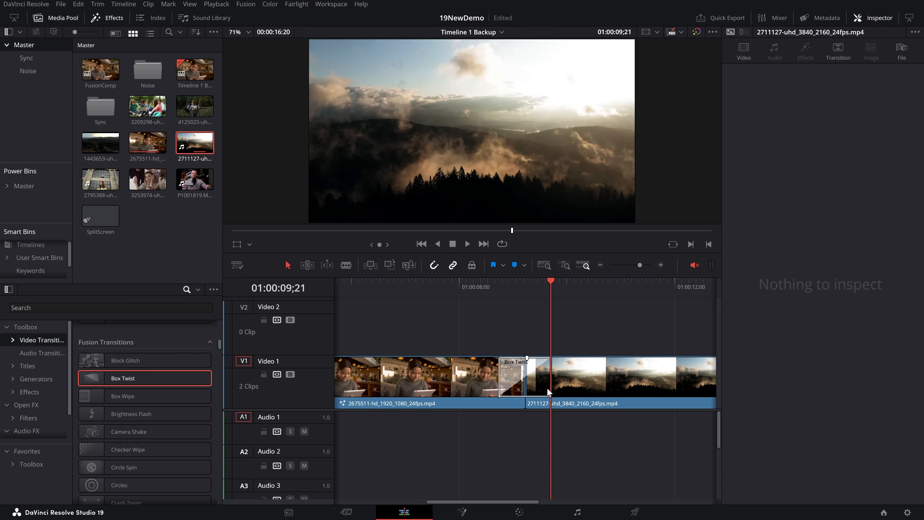
Extend the Box Twist transition to 50 frames and set its Twist to 3.
drag(551, 382, 569, 382)
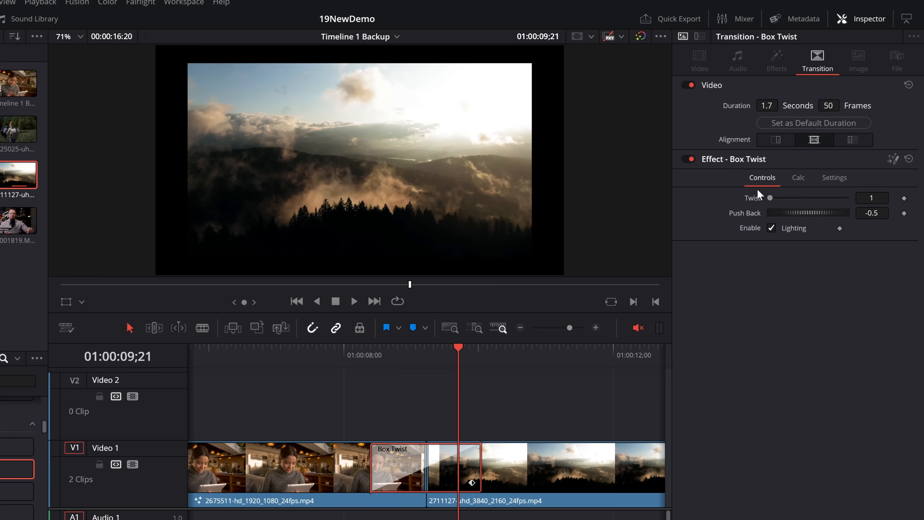
drag(774, 202, 808, 201)
key(slash)
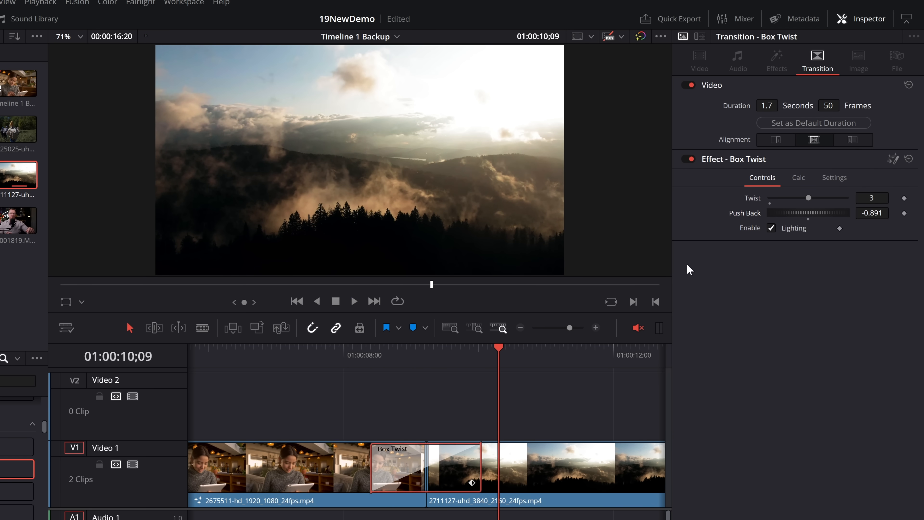
Set Box Twist's Push Back to 0.471, preview the transition, and disable its lighting.
drag(794, 212, 836, 221)
click(362, 355)
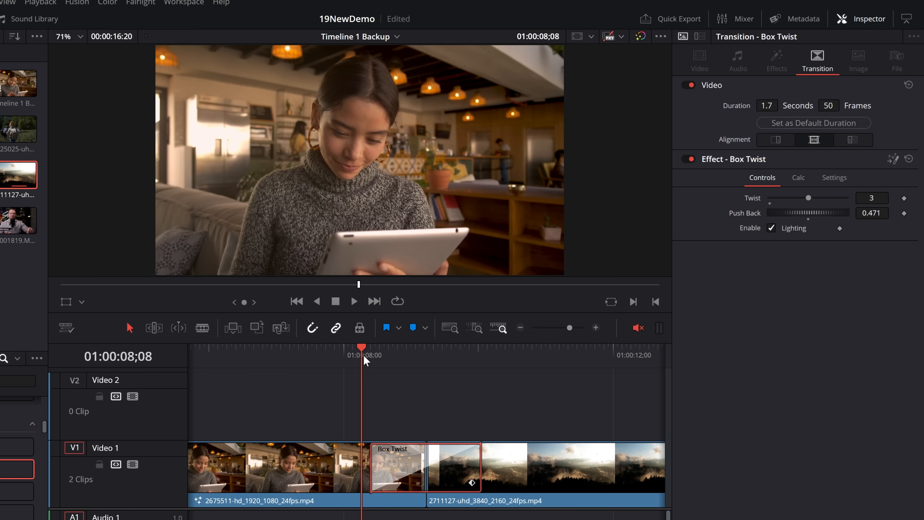
key(space)
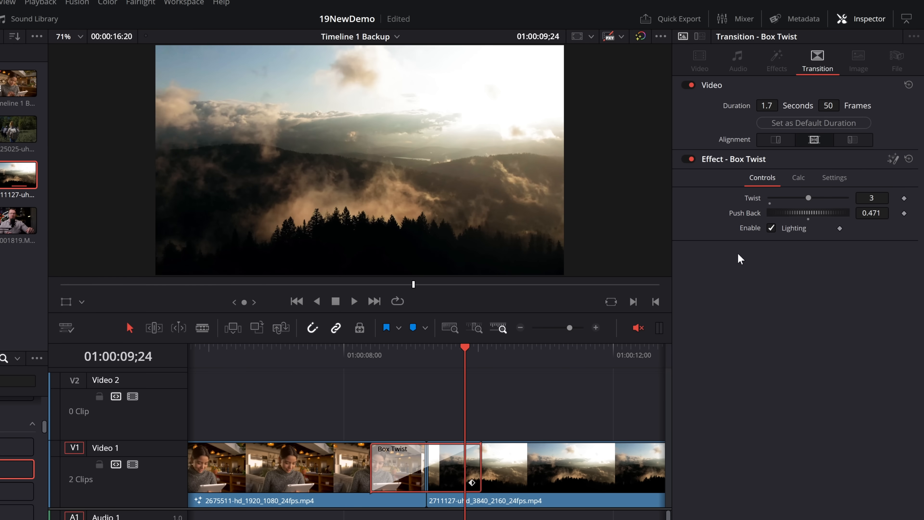
key(slash)
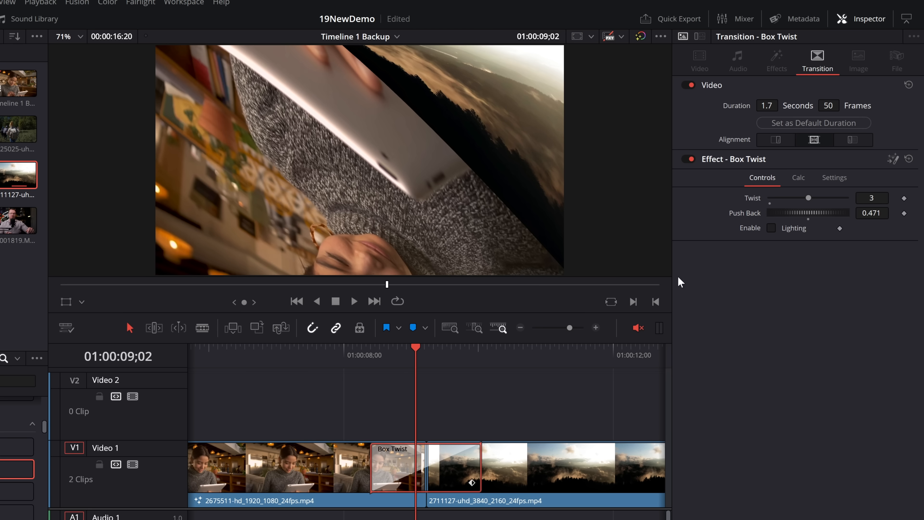
click(781, 229)
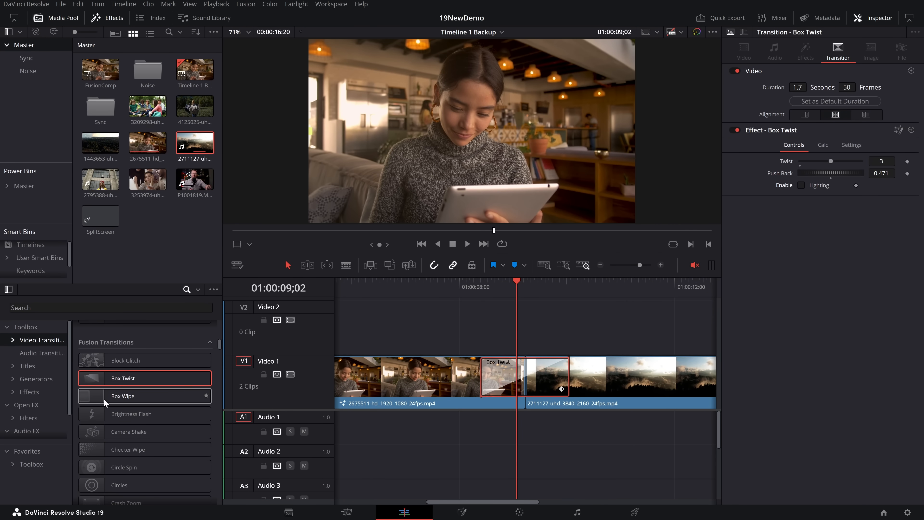
Replace the Box Twist transition with Box Wipe and play it back from just before the cut.
drag(102, 402, 496, 379)
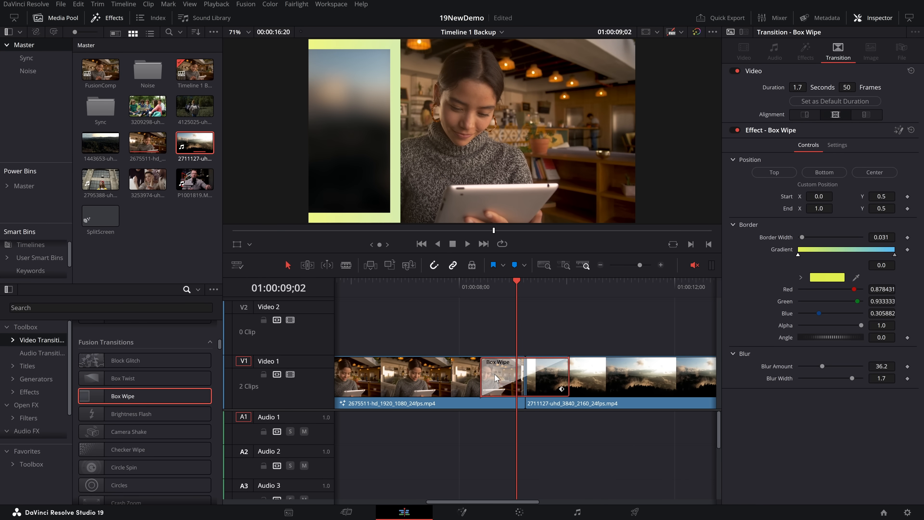
click(482, 288)
key(space)
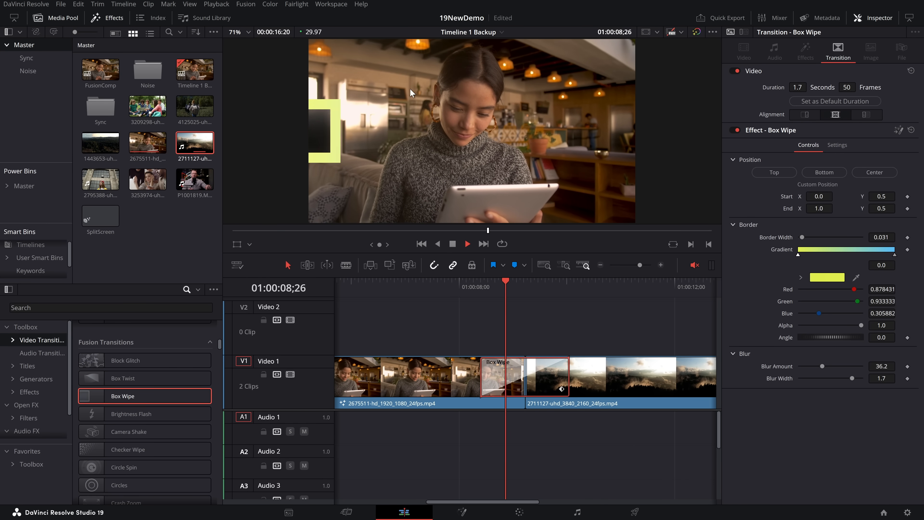
click(484, 288)
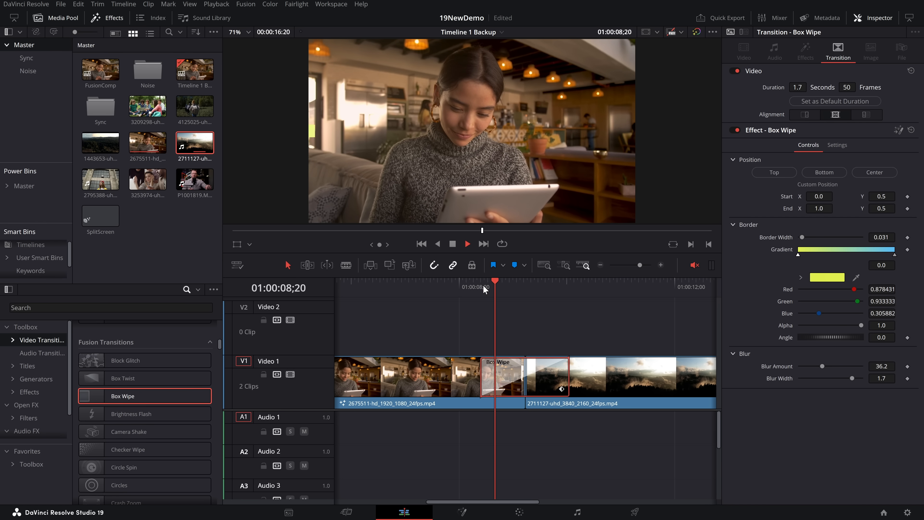
click(485, 289)
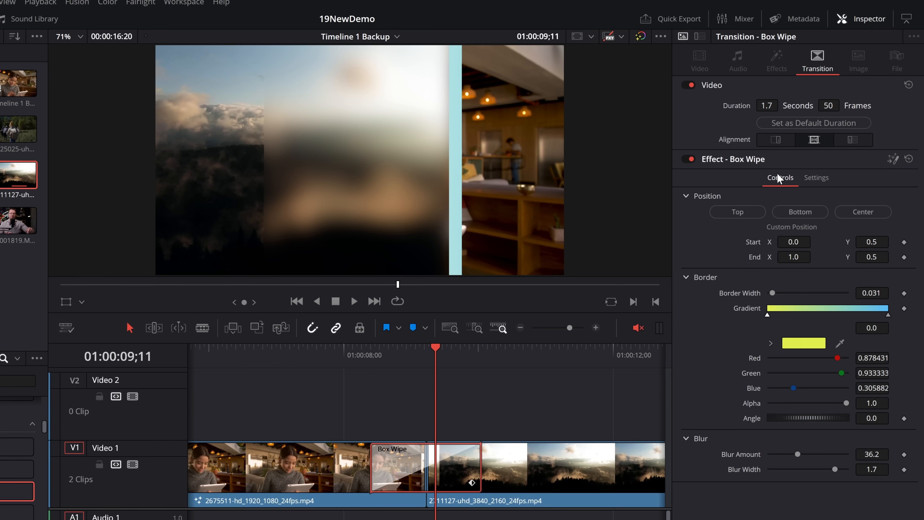
Make the Box Wipe enter from the bottom with a Blur Amount of 13.4, and preview it.
click(800, 213)
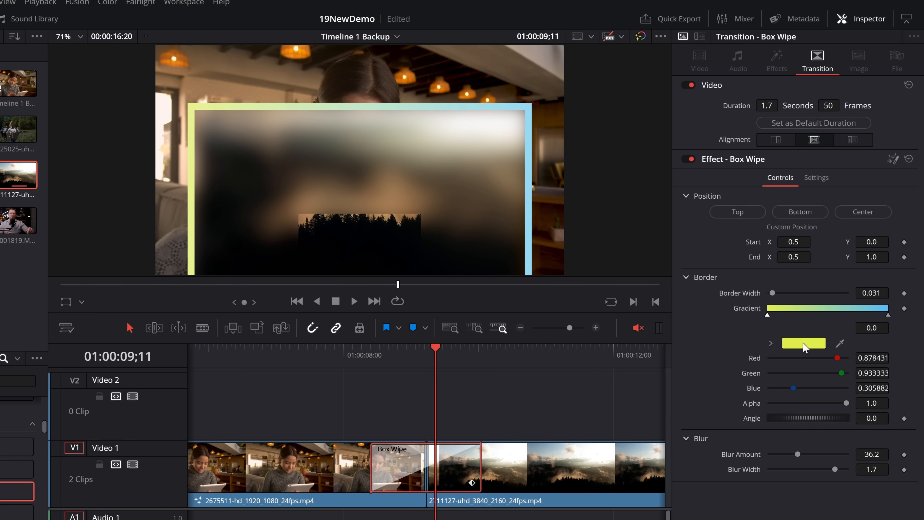
drag(788, 457, 779, 458)
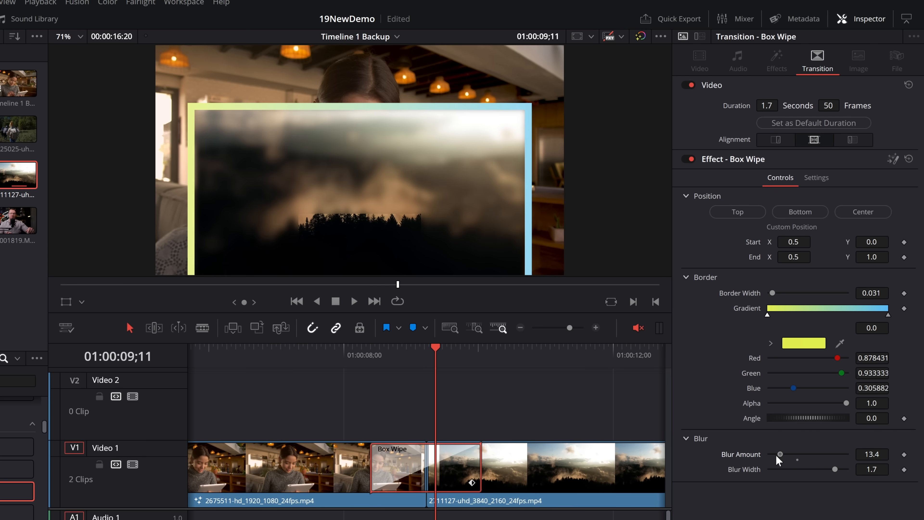
click(367, 350)
key(space)
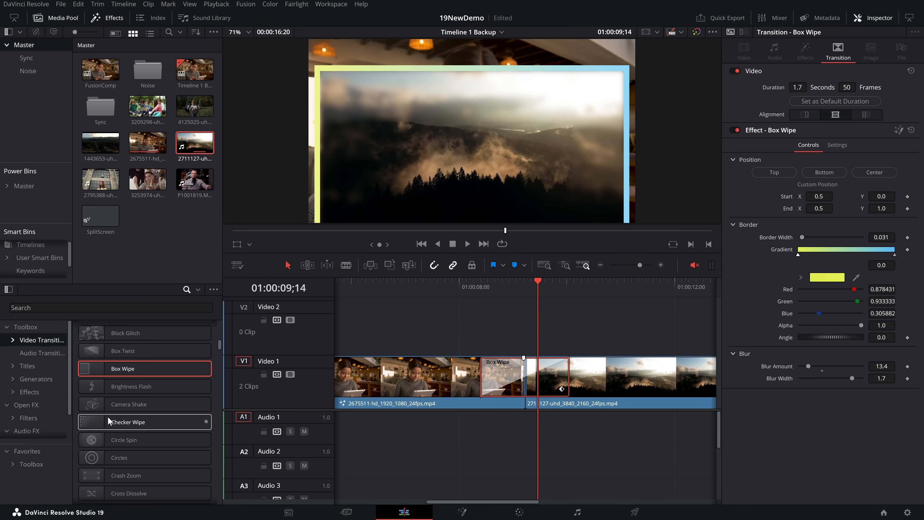
Replace the Box Wipe transition with Checker Wipe and play it back.
drag(108, 420, 502, 377)
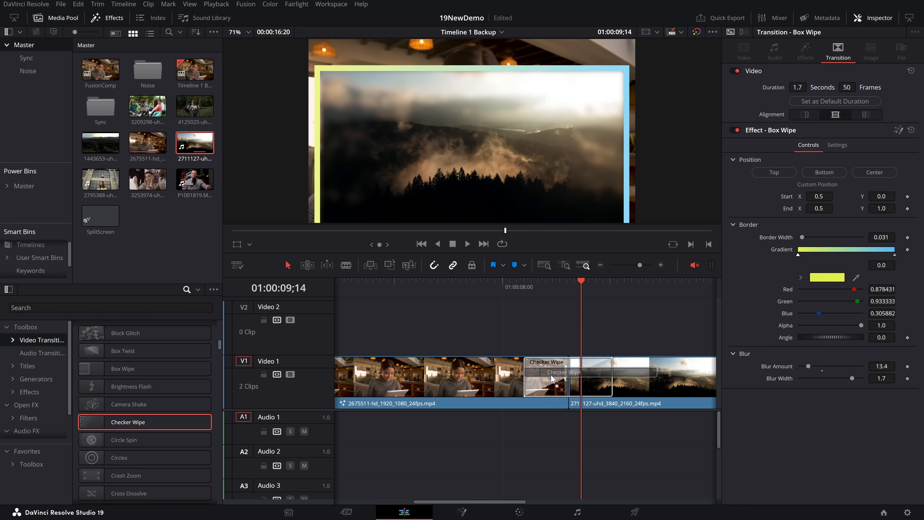
click(527, 290)
key(space)
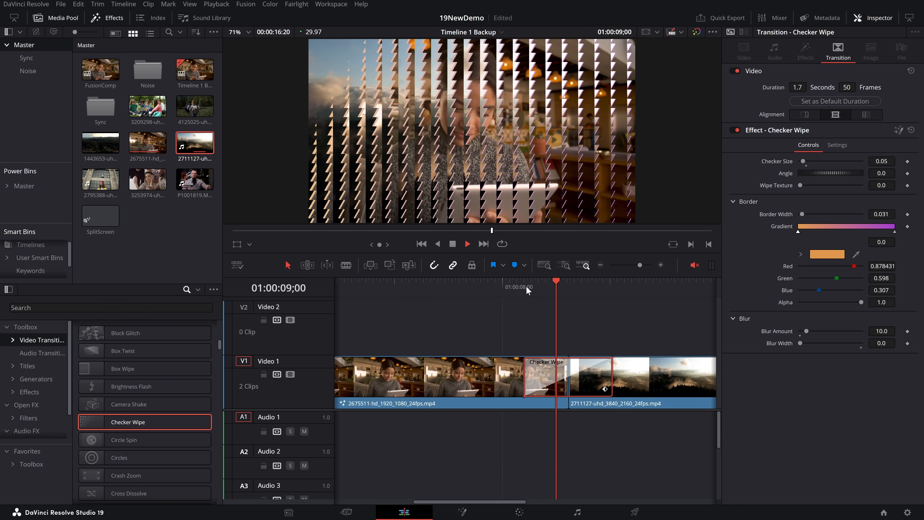
Replay part of the Checker Wipe, then set Checker Size to 0.355, Angle to 36.5 and Wipe Texture to 4.57.
click(527, 290)
key(space)
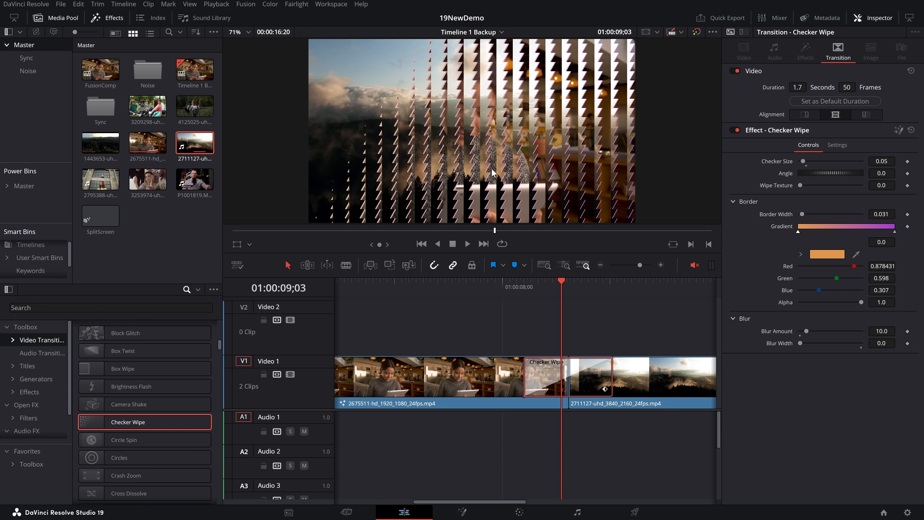
mouse_move(806, 165)
mouse_down()
mouse_move(825, 165)
mouse_move(827, 191)
mouse_up()
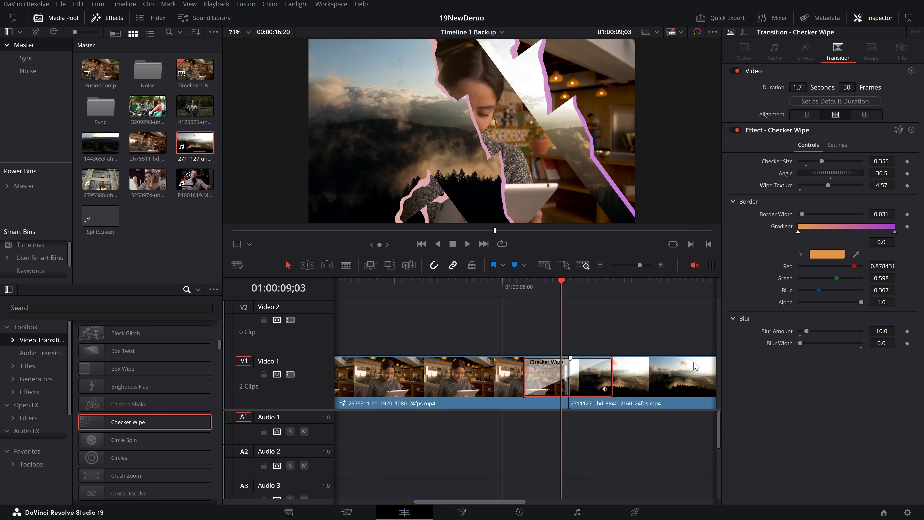
Replace the Checker Wipe with the Disarrange transition and play it from its start.
scroll(162, 380, down, 3)
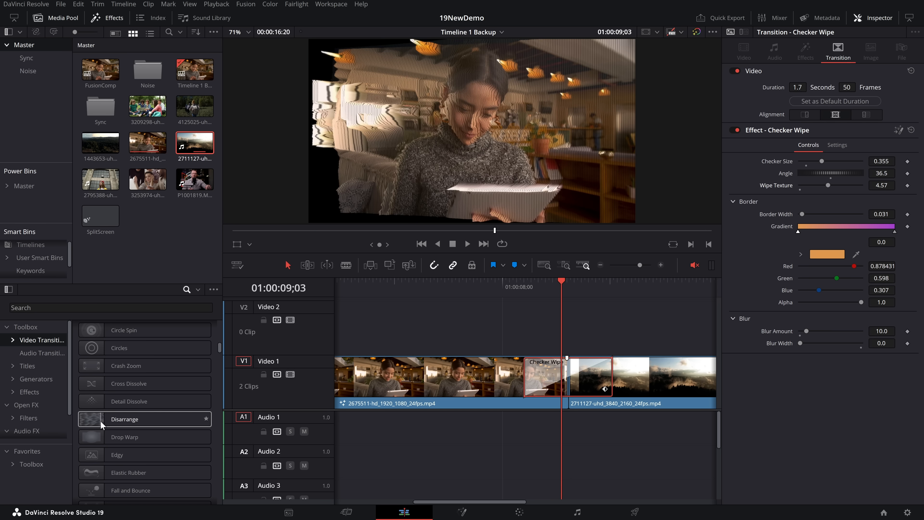
drag(102, 430, 550, 376)
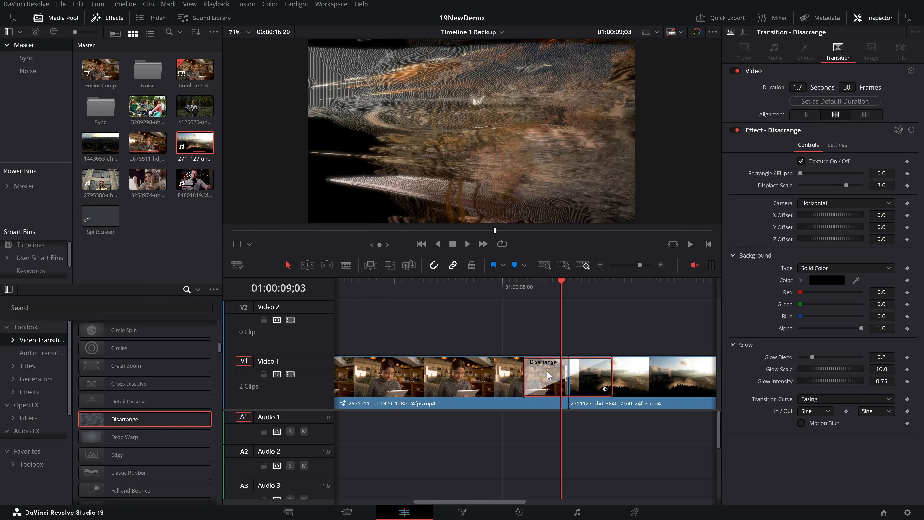
click(530, 287)
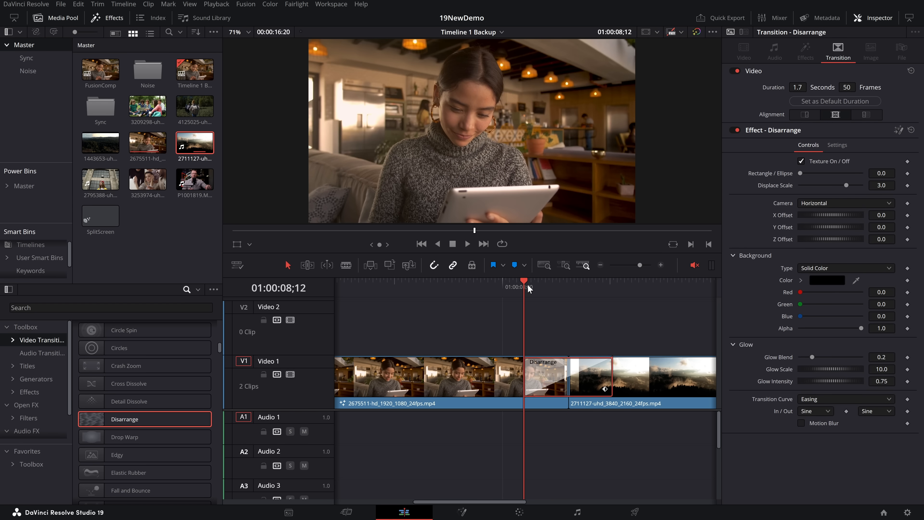
key(space)
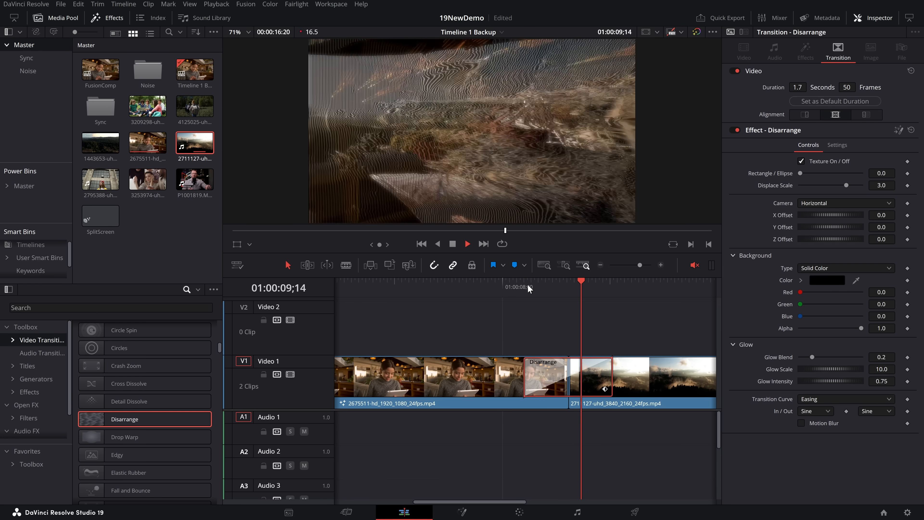
Replay the Disarrange transition, park the playhead at 01:00:08;23 inside it, and toggle its texture option to compare the looks.
click(530, 288)
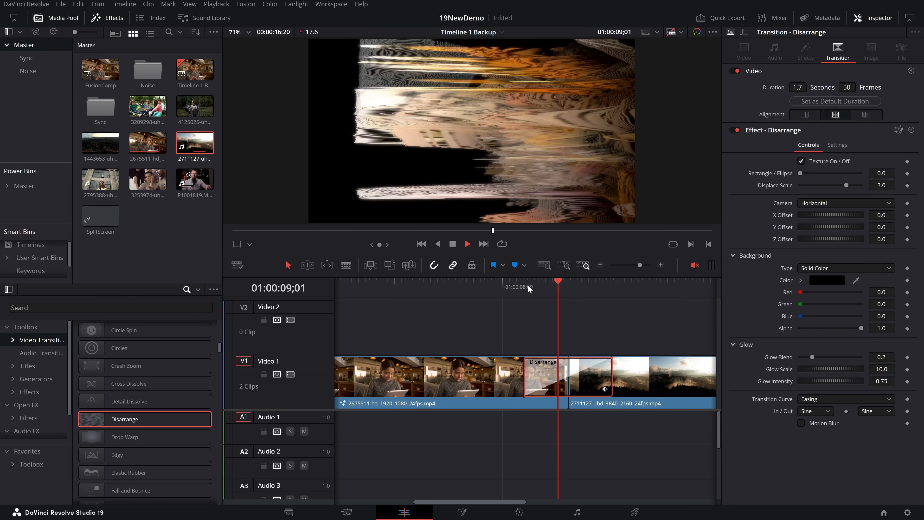
drag(571, 288, 530, 288)
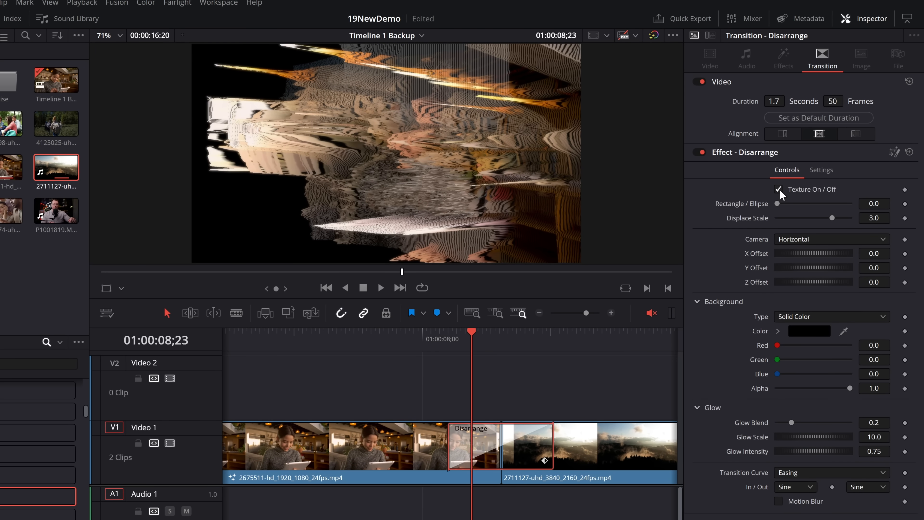
click(779, 190)
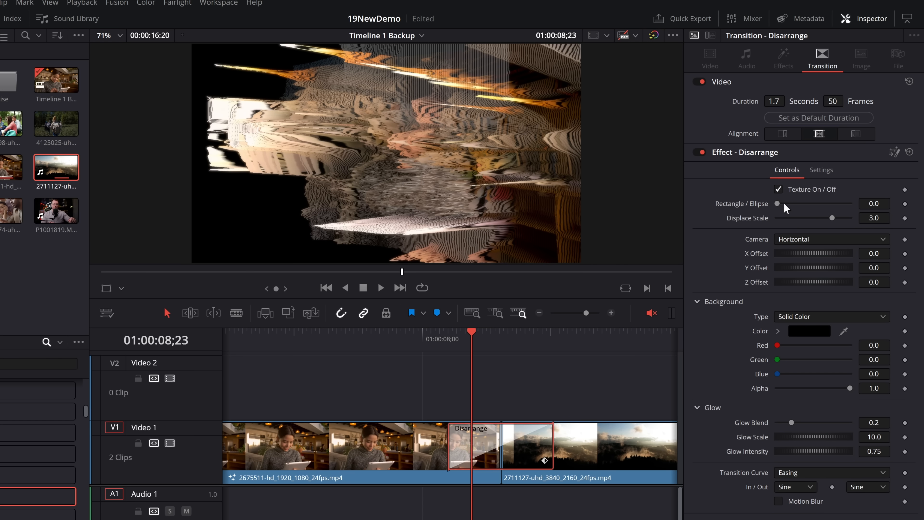
Set the Disarrange's Displace Scale to 0.53 and its Camera to Vertical, and replay the transition from its start.
drag(777, 204, 797, 219)
click(794, 240)
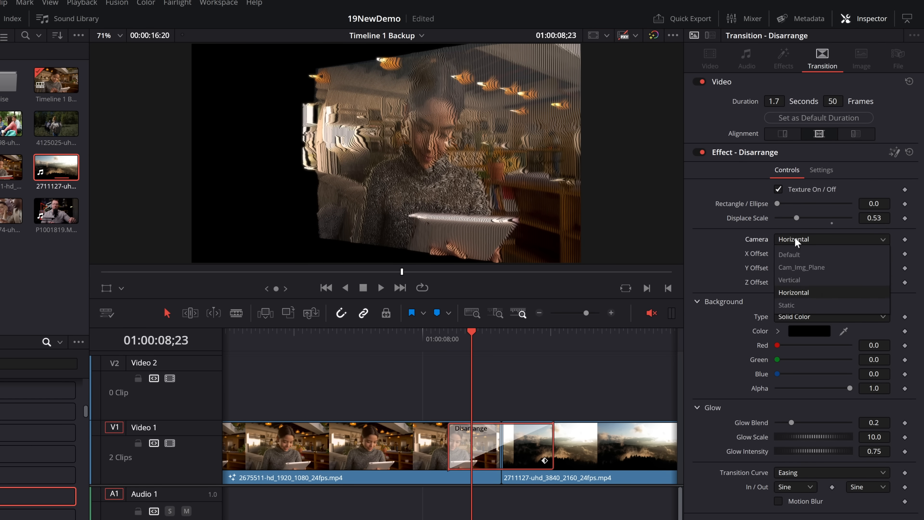
click(789, 280)
click(455, 340)
key(space)
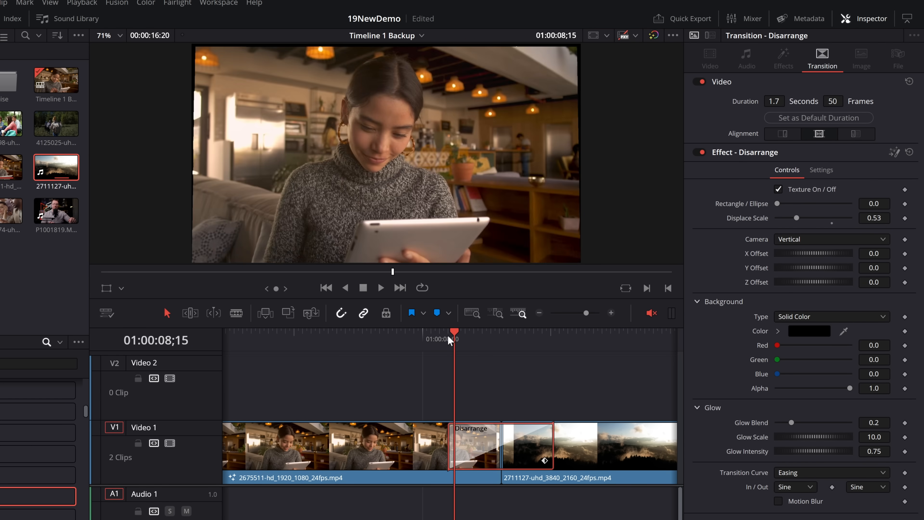
key(space)
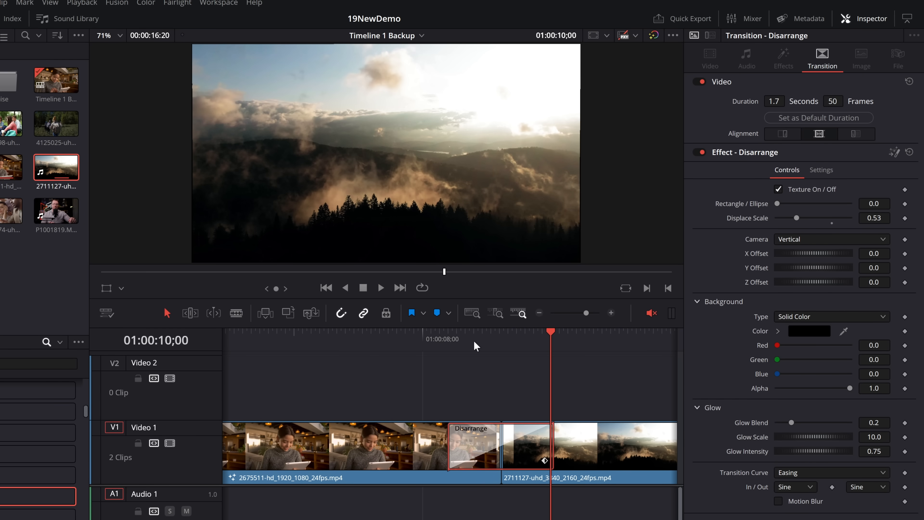
click(450, 339)
key(space)
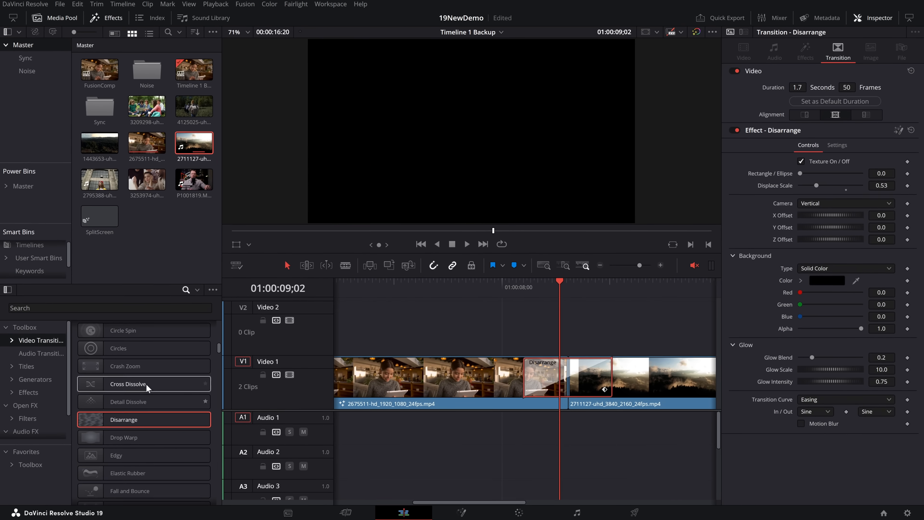
Replace the Disarrange transition on the cut with Page Curl and park the playhead at its start.
drag(55, 496, 474, 446)
click(451, 341)
drag(526, 288, 550, 287)
scroll(177, 387, down, 5)
drag(106, 431, 579, 382)
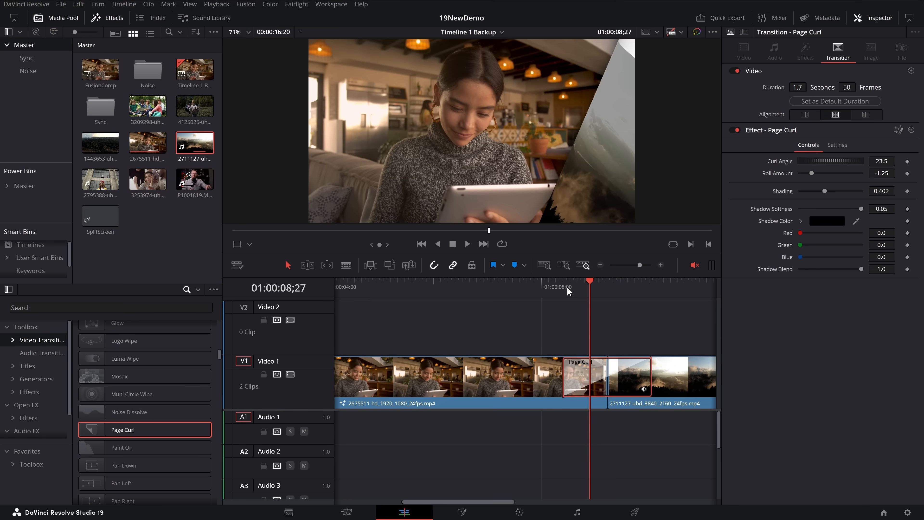
click(560, 287)
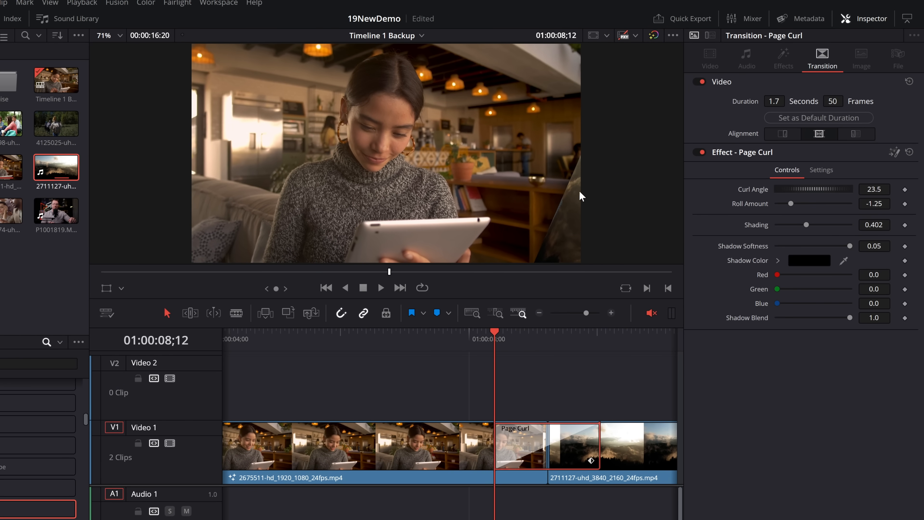
Set the Page Curl's Curl Angle to 13.1 and play the transition.
key(Left)
drag(790, 189, 786, 195)
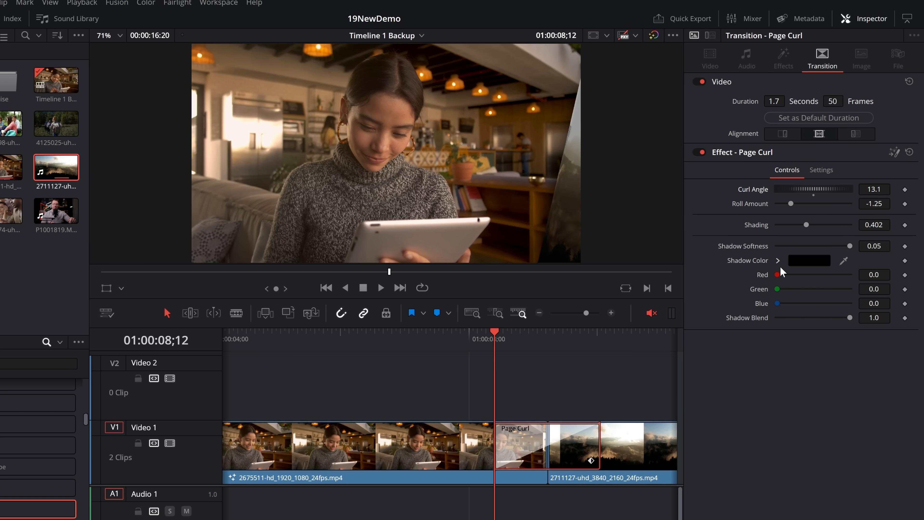
key(space)
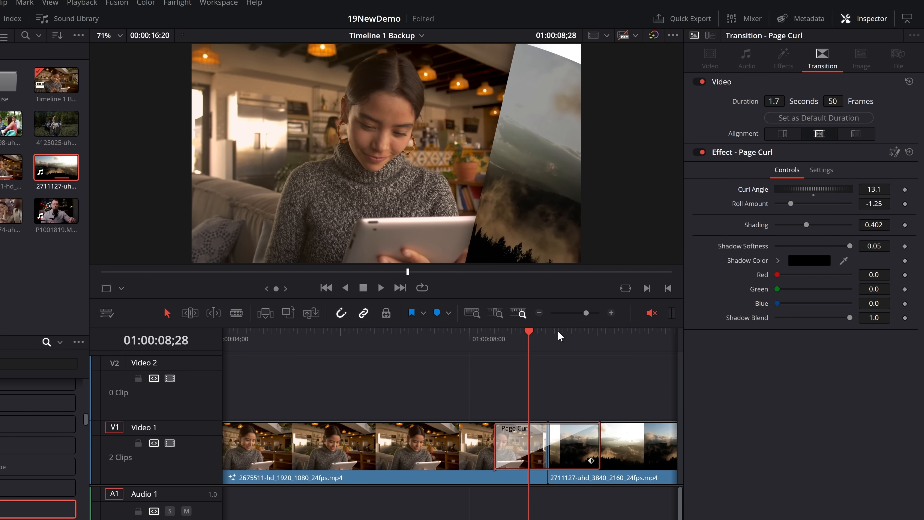
click(487, 337)
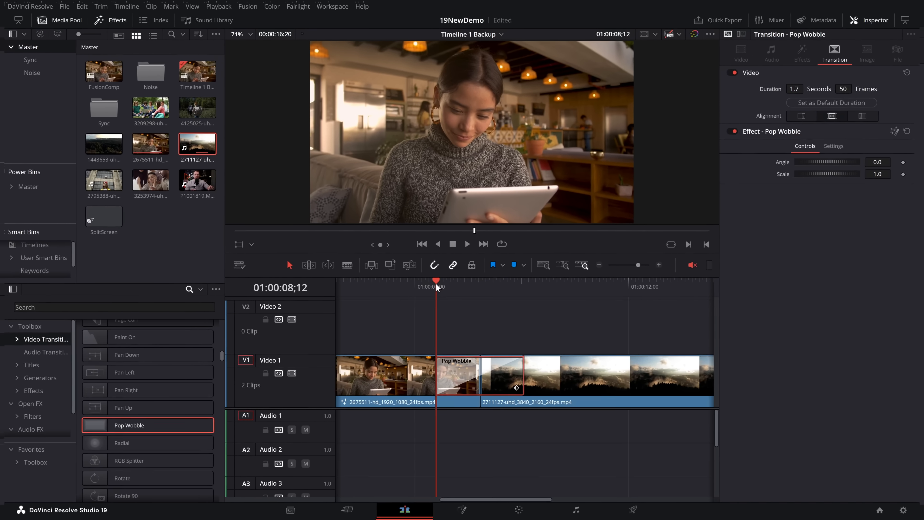
Replace the Page Curl with the Pop Wobble transition and play it from its start.
key(space)
click(427, 287)
click(428, 288)
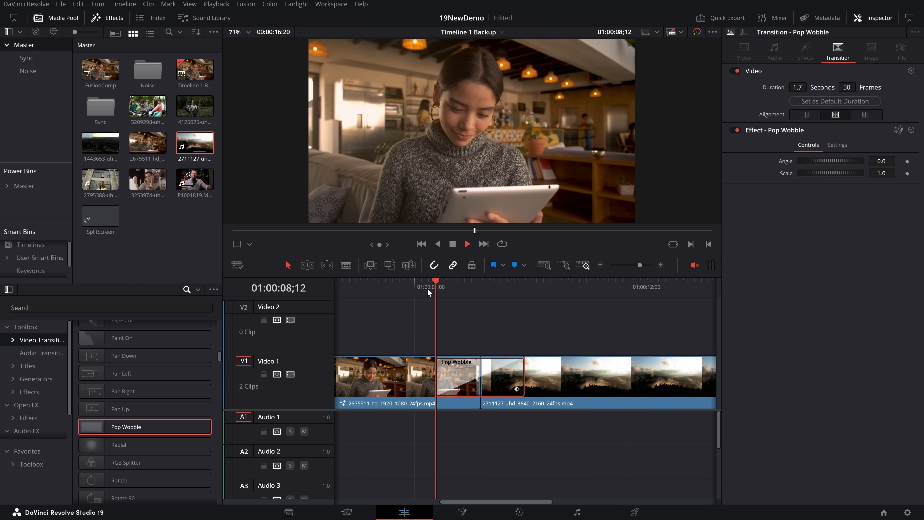
click(428, 287)
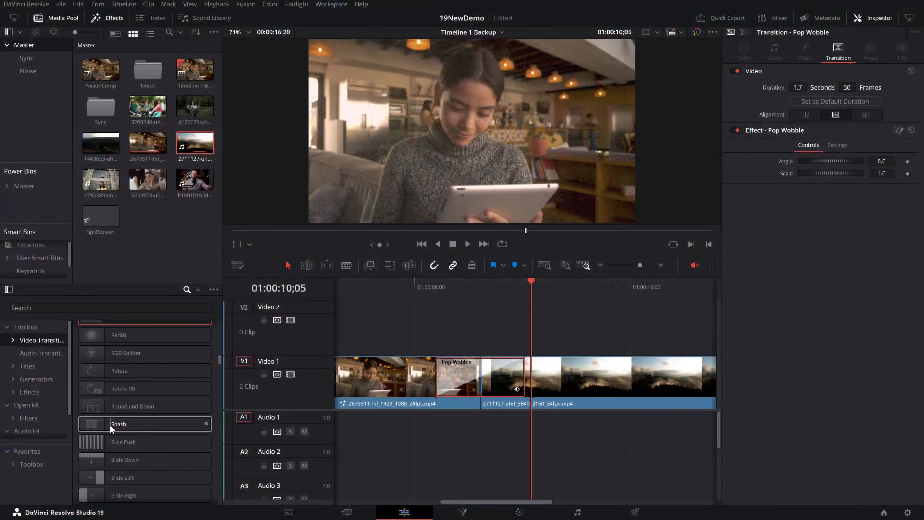
Replace the Pop Wobble transition with Shash and play it from its start.
drag(108, 424, 455, 378)
click(455, 379)
click(437, 284)
key(space)
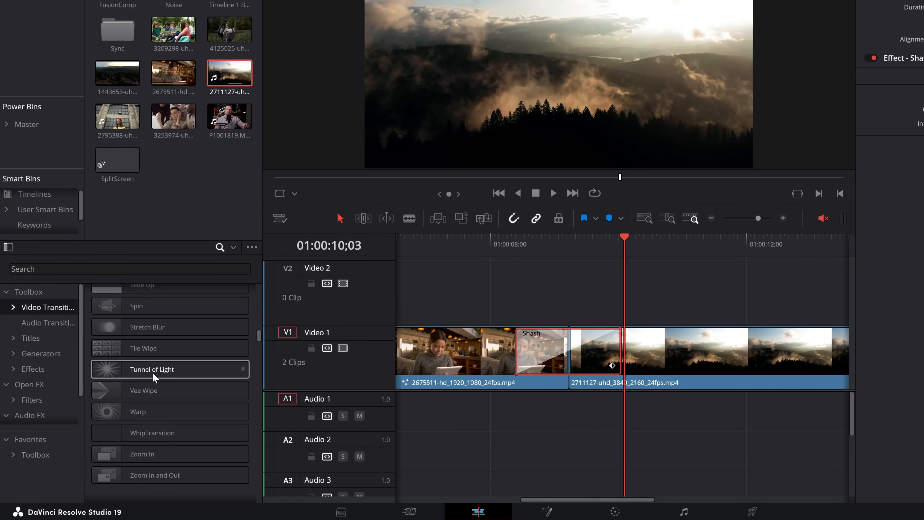
Replace the Shash transition with Vee Wipe, play it through and park the playhead at 01:00:09;12 inside it.
drag(146, 390, 584, 352)
click(562, 239)
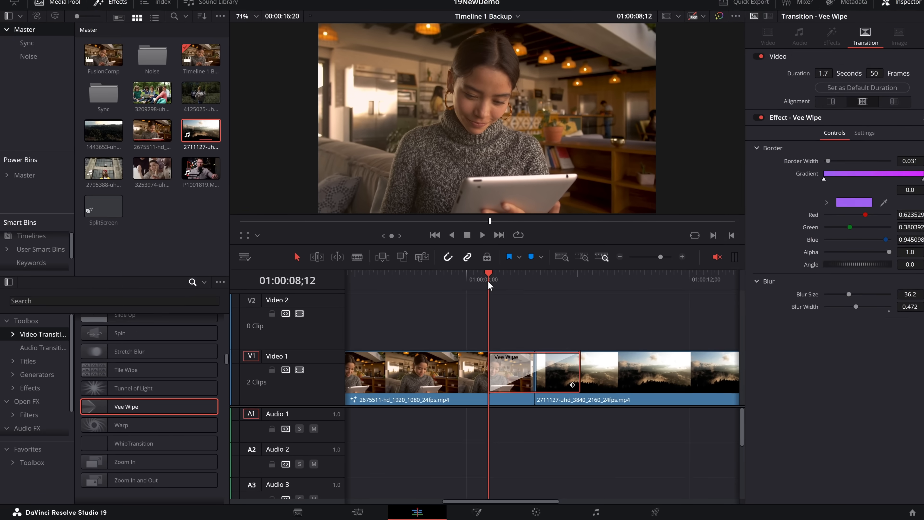
key(space)
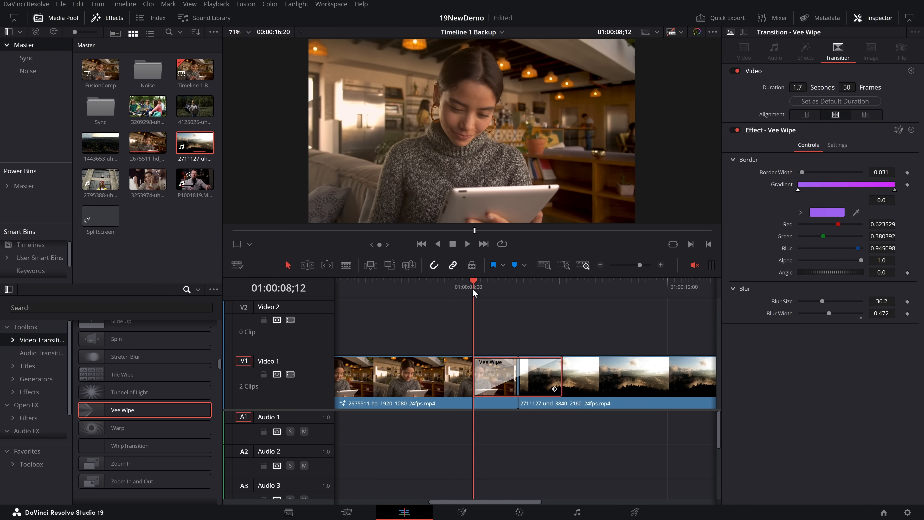
key(space)
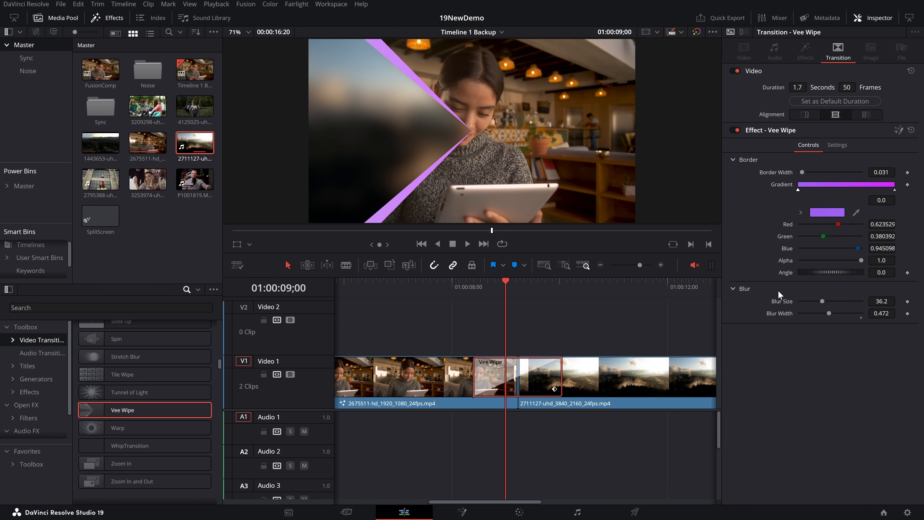
key(space)
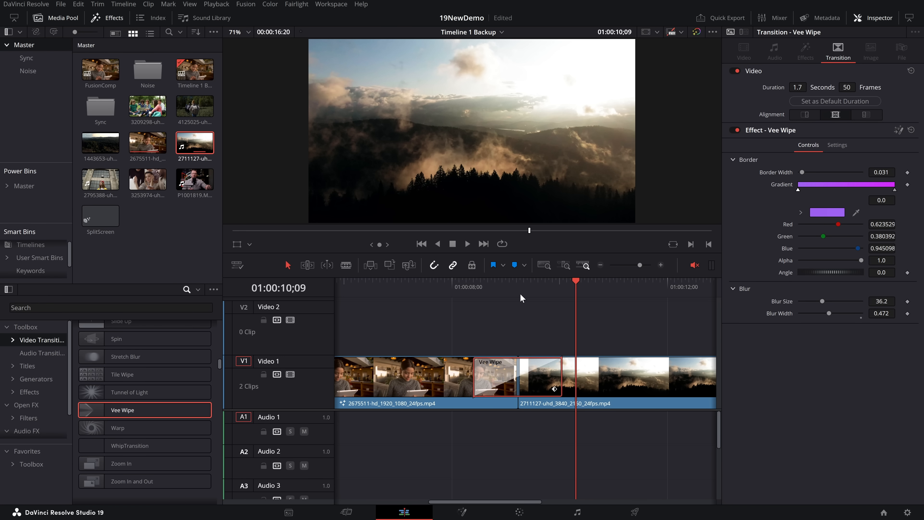
click(527, 288)
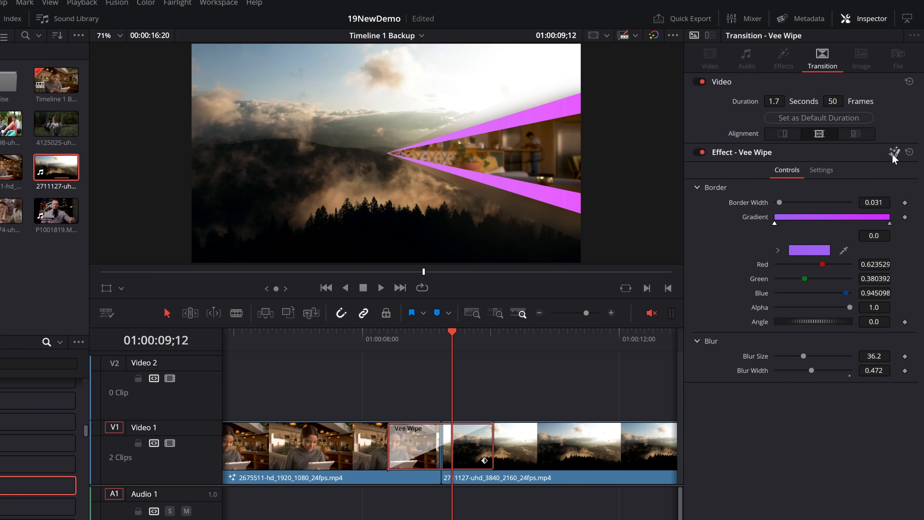
Open the Vee Wipe transition in the Fusion page, space out its nodes and expand the VeeWipe1 group.
click(893, 153)
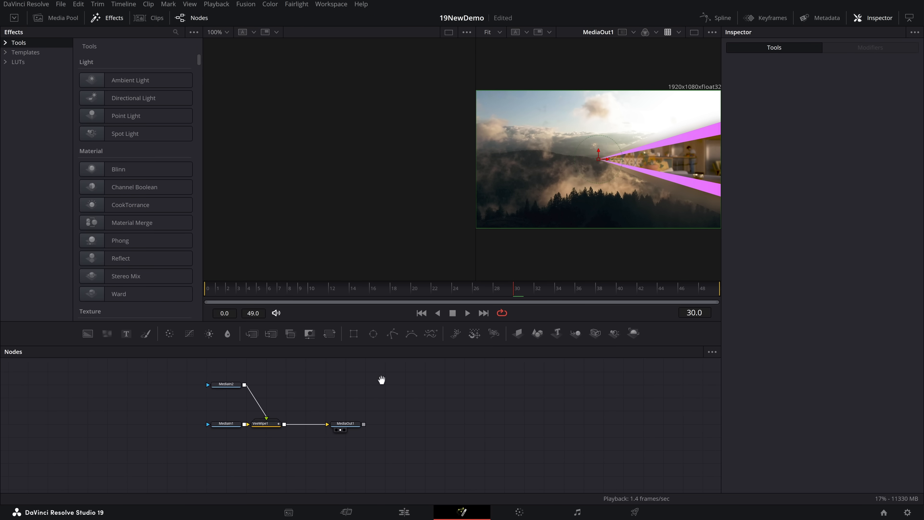
drag(346, 424, 461, 426)
drag(287, 425, 388, 411)
drag(460, 426, 554, 415)
double_click(380, 402)
drag(379, 403, 386, 426)
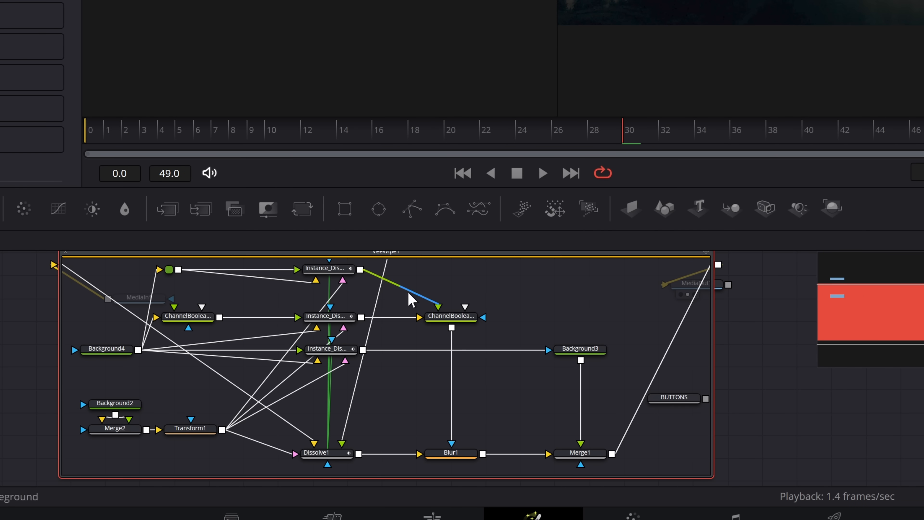
Examine the nodes inside the VeeWipe1 group, such as the upper dissolve instance and Background4, and how they are connected.
click(336, 268)
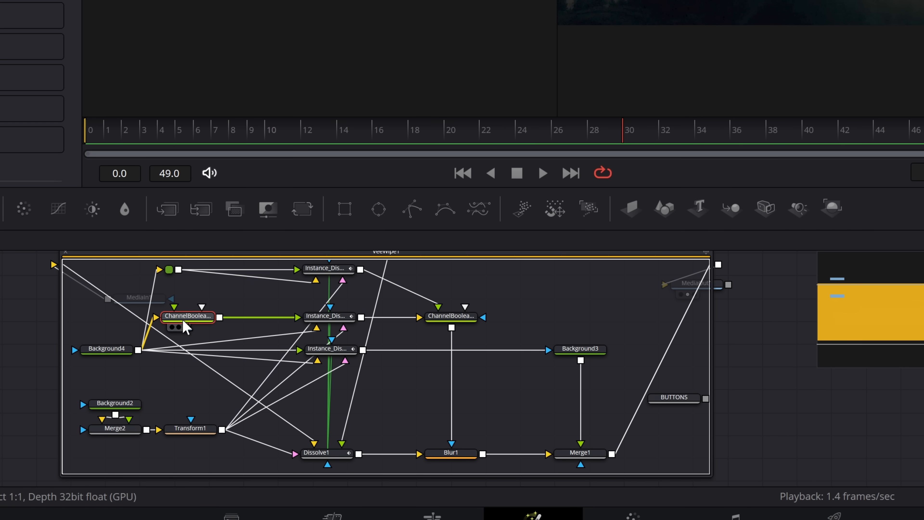
click(118, 354)
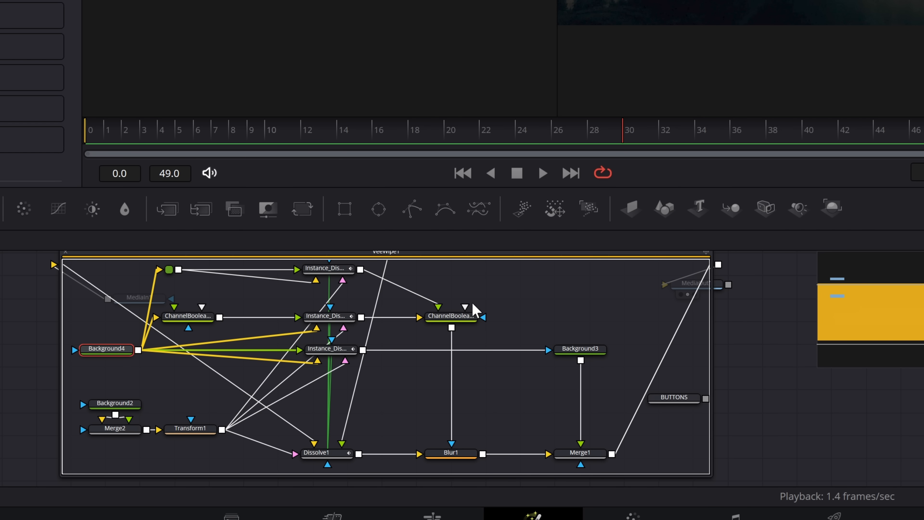
scroll(470, 309, up, 2)
drag(355, 308, 381, 268)
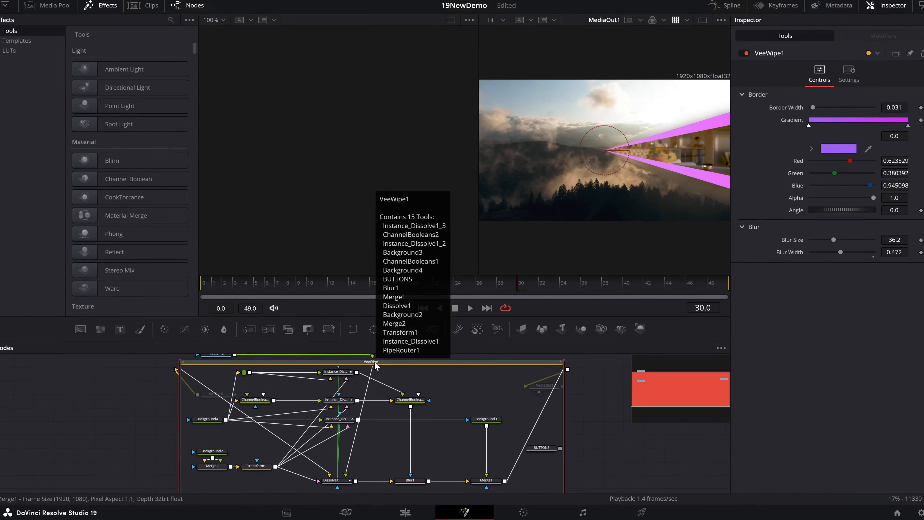
Back on the Edit page, set Vee Wipe's Border Width to 0.378, Red 0.0, Green 1.0, Alpha 0.0, Angle 36.5, Blur Size and Blur Width 0.0.
key(shift+4)
click(539, 369)
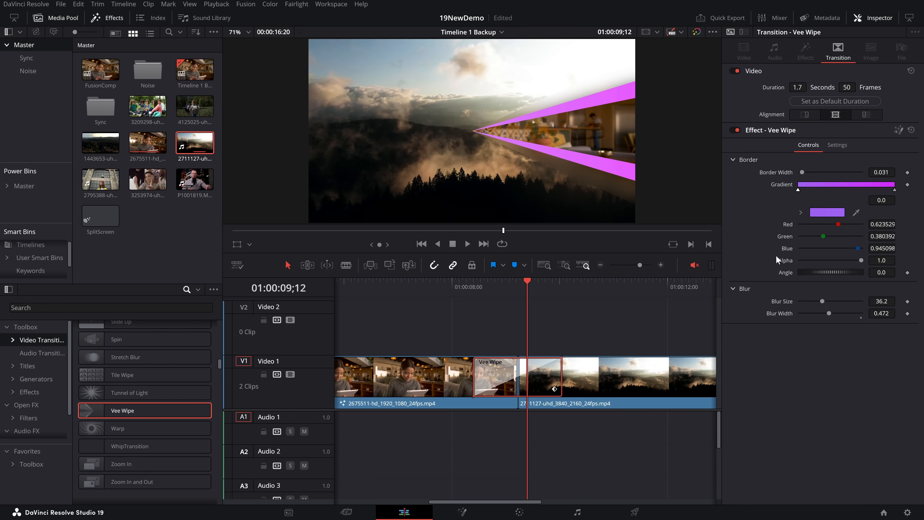
drag(806, 175, 823, 173)
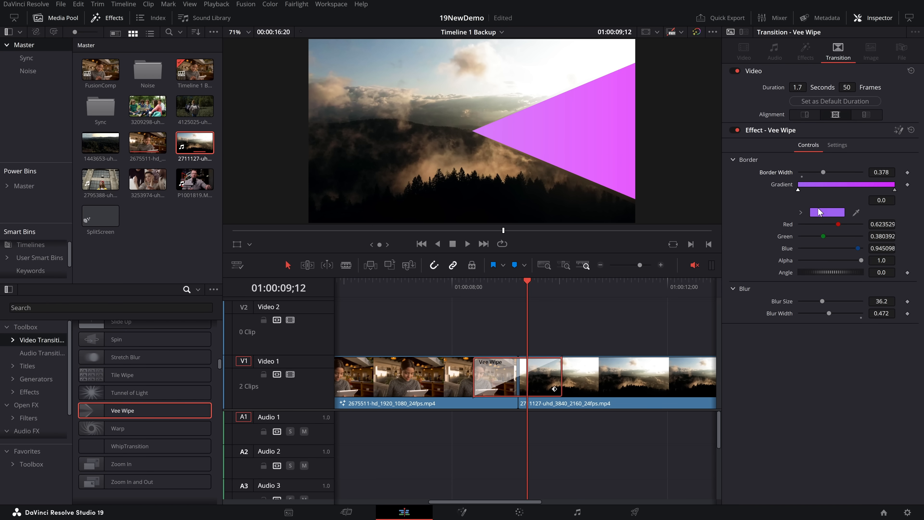
drag(838, 224, 821, 272)
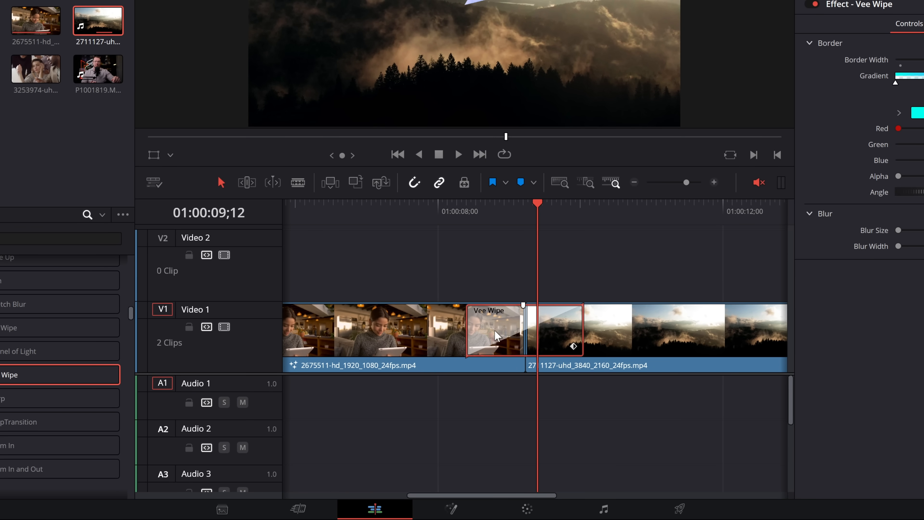
Save the customized Vee Wipe as a transition preset named Vee Wipe plus the author's first name.
right_click(496, 335)
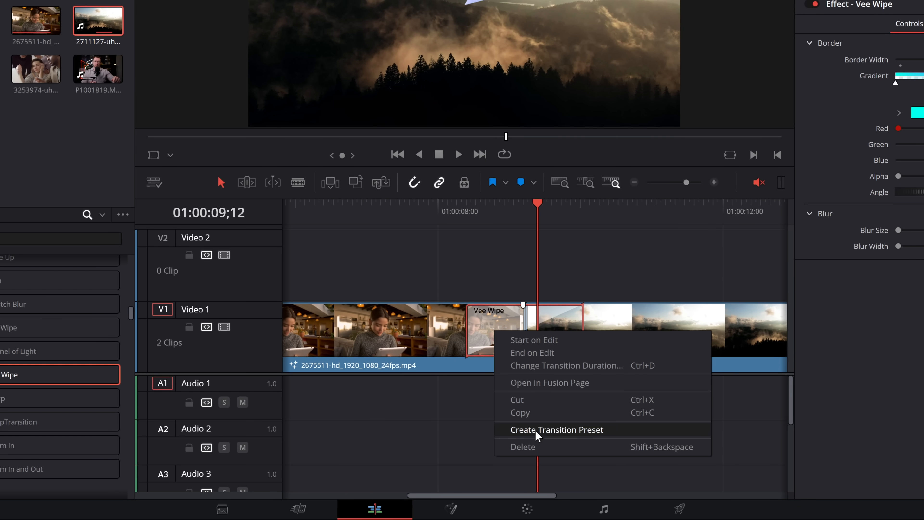
click(553, 430)
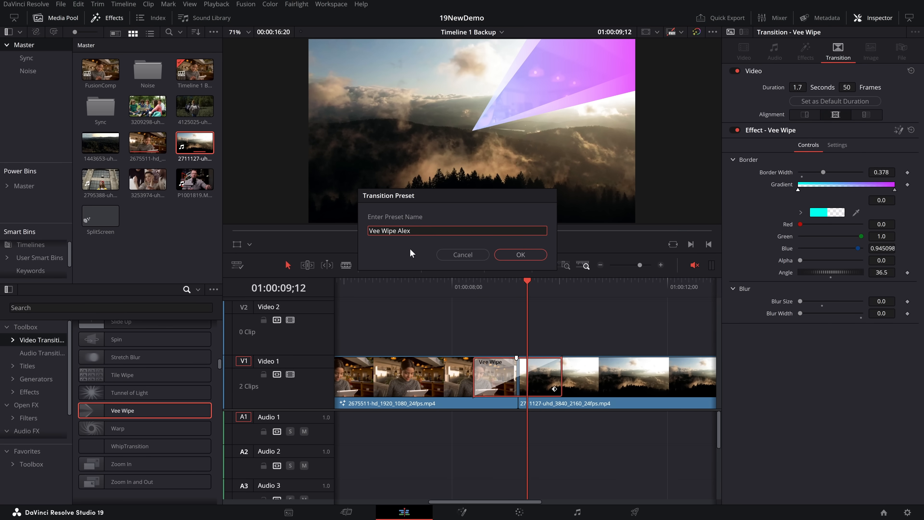
click(523, 257)
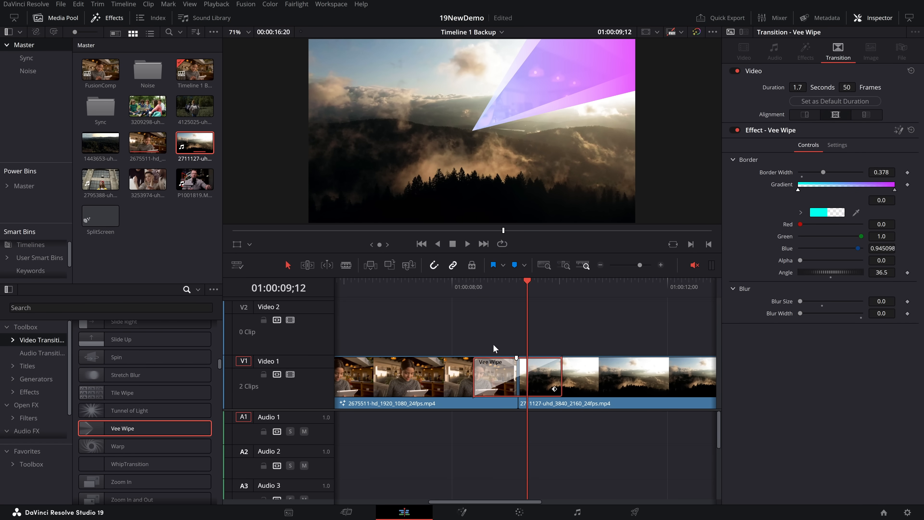
Replace the Vee Wipe on the cut with the saved Vee Wipe preset from the User transitions and play it.
key(Delete)
scroll(132, 402, up, 5)
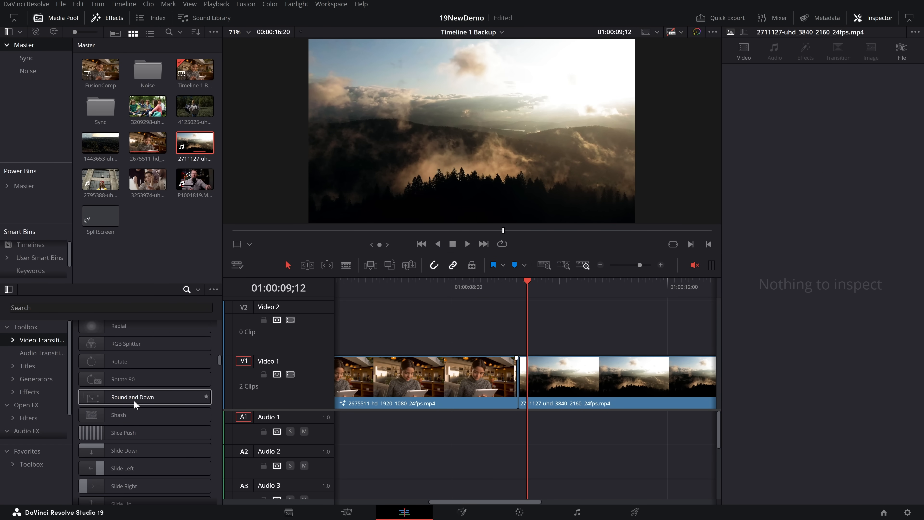
scroll(135, 402, up, 10)
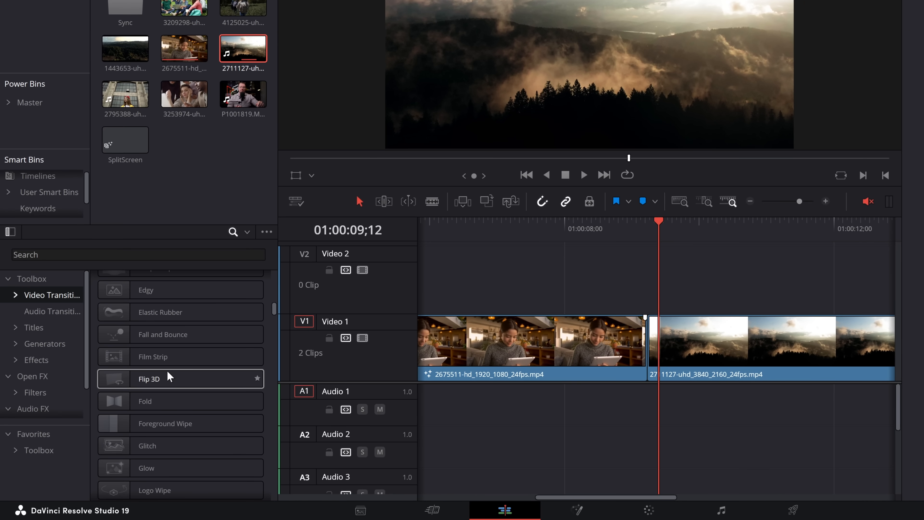
scroll(169, 374, down, 15)
scroll(169, 368, up, 4)
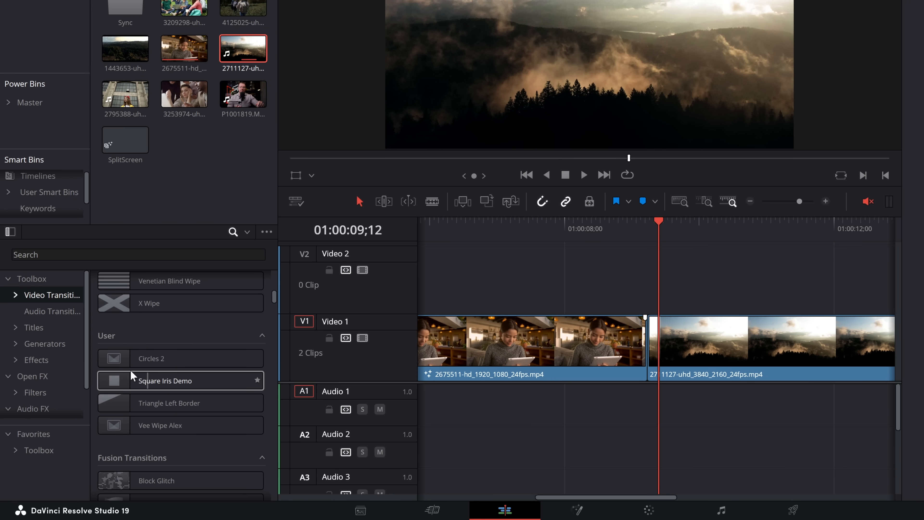
drag(160, 425, 610, 345)
click(590, 229)
key(space)
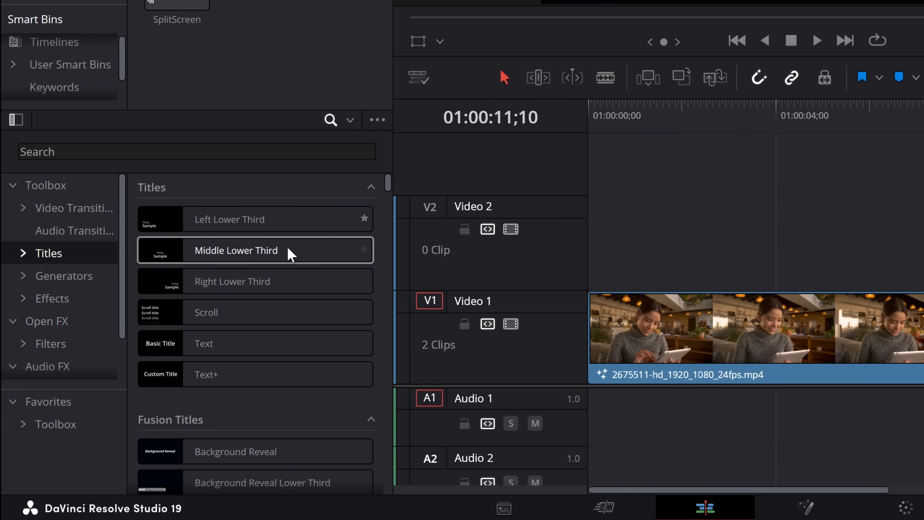
Place the Comic Title from the Fusion Titles on Video 2 above the first clip and preview it from its start.
scroll(233, 260, down, 3)
scroll(232, 258, down, 1)
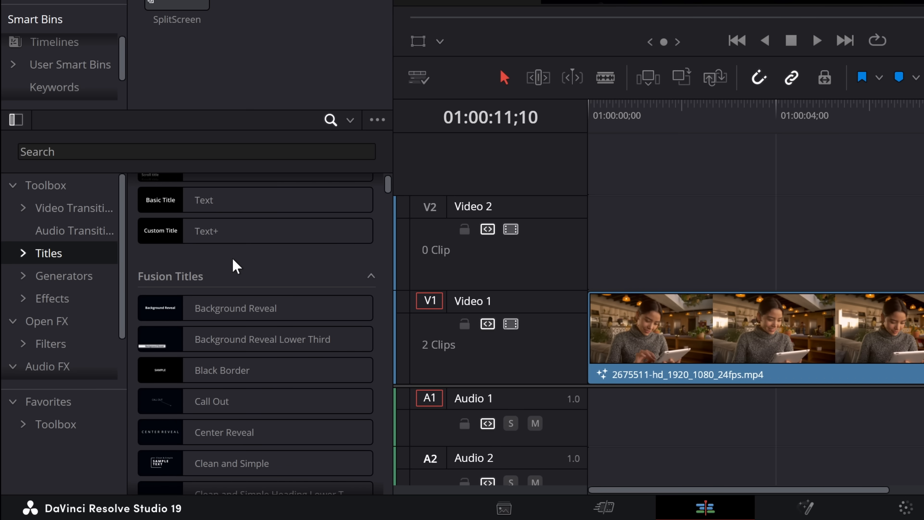
scroll(235, 312, down, 3)
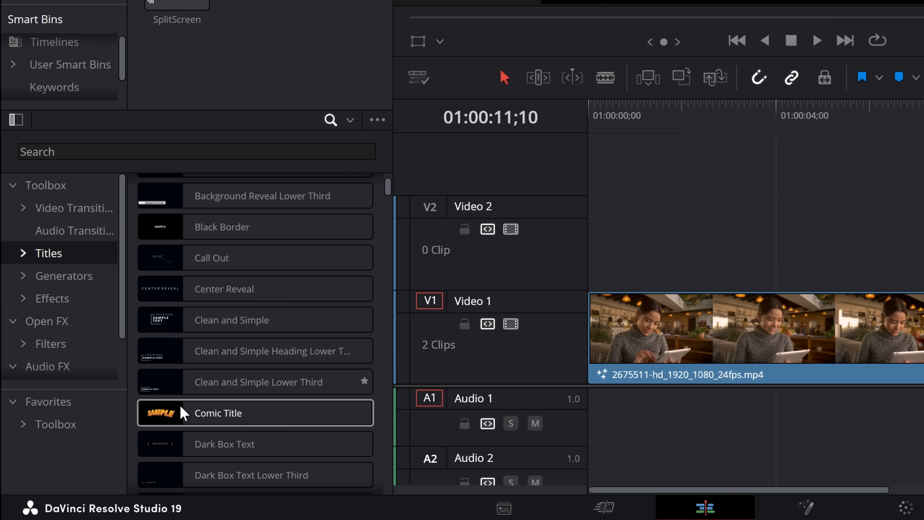
drag(162, 419, 644, 219)
click(646, 118)
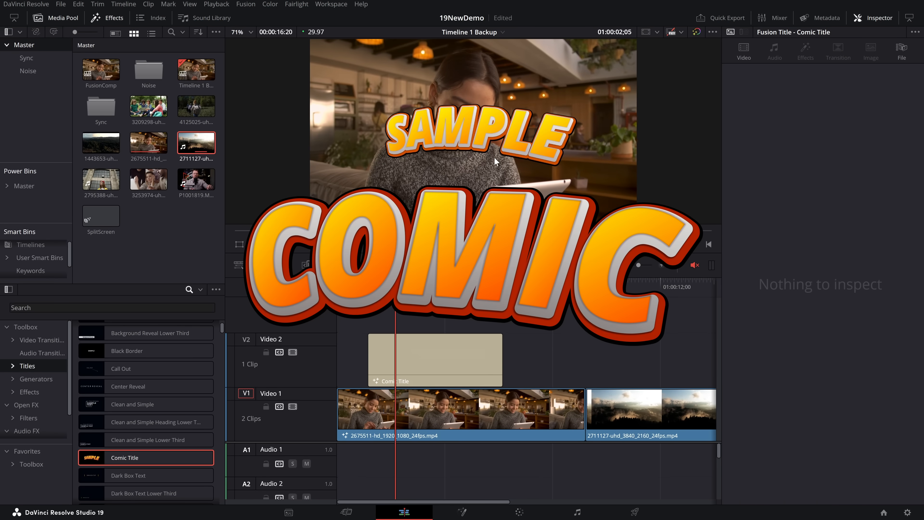
Disable and re-enable shading elements 1, 2 and 3 of the Comic Title in turn to compare their effect.
key(space)
click(461, 365)
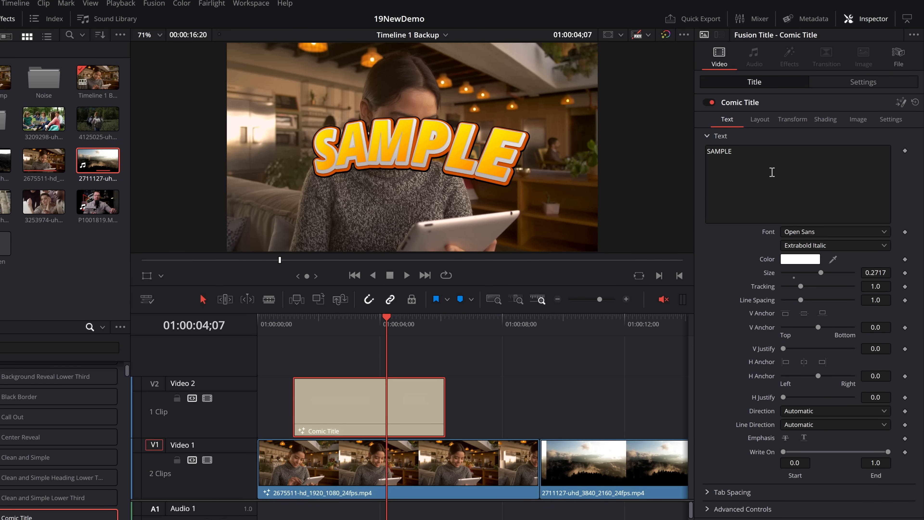
click(828, 123)
click(785, 177)
click(785, 178)
click(801, 150)
click(785, 178)
click(785, 177)
click(815, 150)
click(785, 178)
click(785, 177)
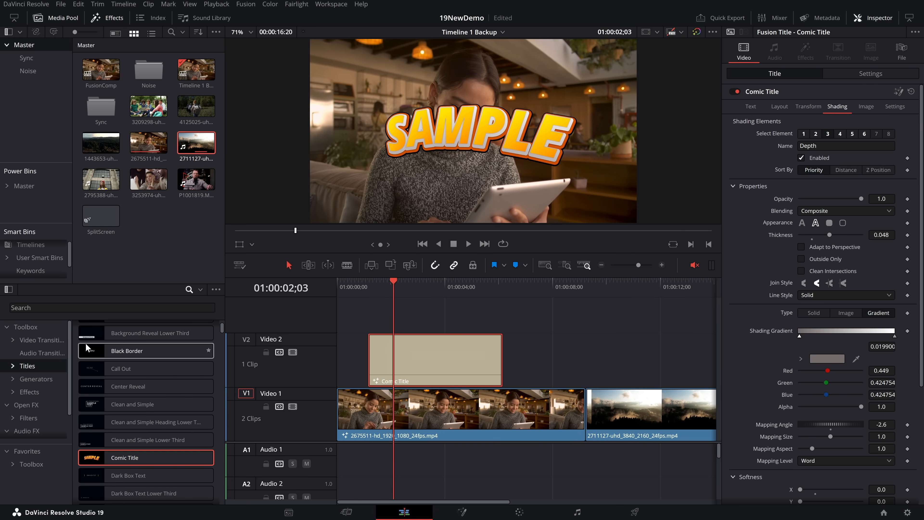
Apply the Elastic Rubber video transition to the start of the Comic Title and play it from the title's start.
click(48, 341)
scroll(164, 384, down, 10)
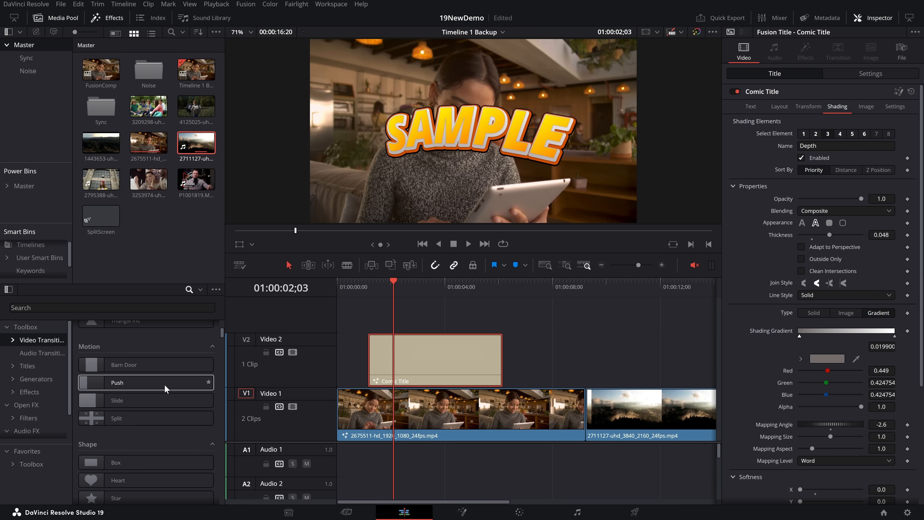
scroll(164, 384, down, 4)
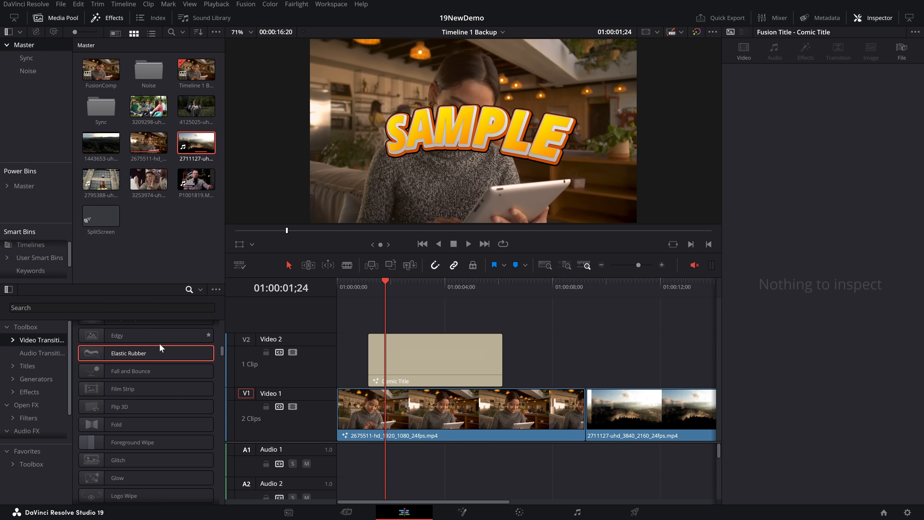
mouse_move(108, 355)
drag(91, 355, 378, 351)
click(366, 281)
key(space)
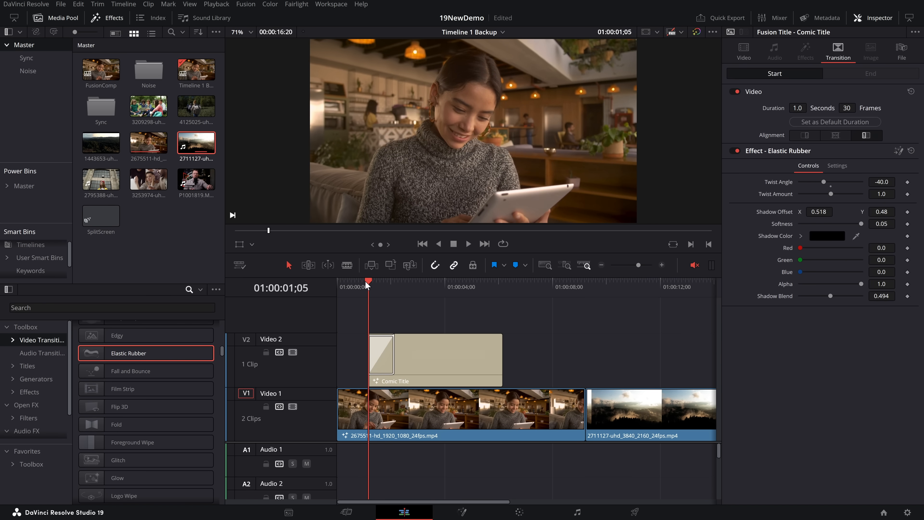
click(366, 281)
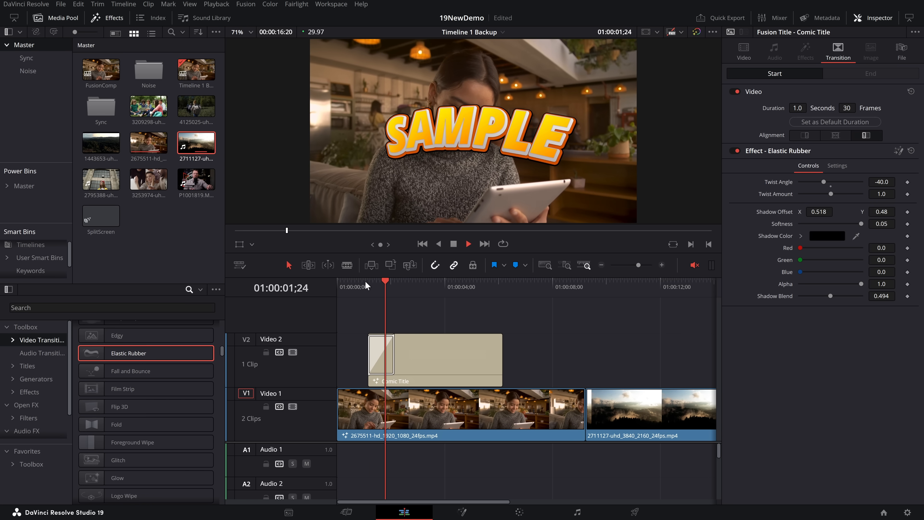
key(space)
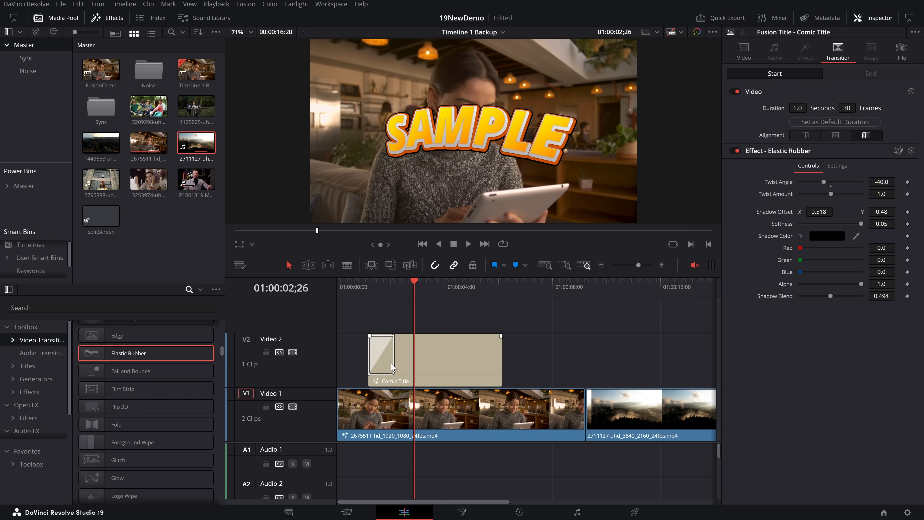
Replace the Comic Title on Video 2 with the Elegant Shadow title and play it from its start.
click(382, 359)
key(Delete)
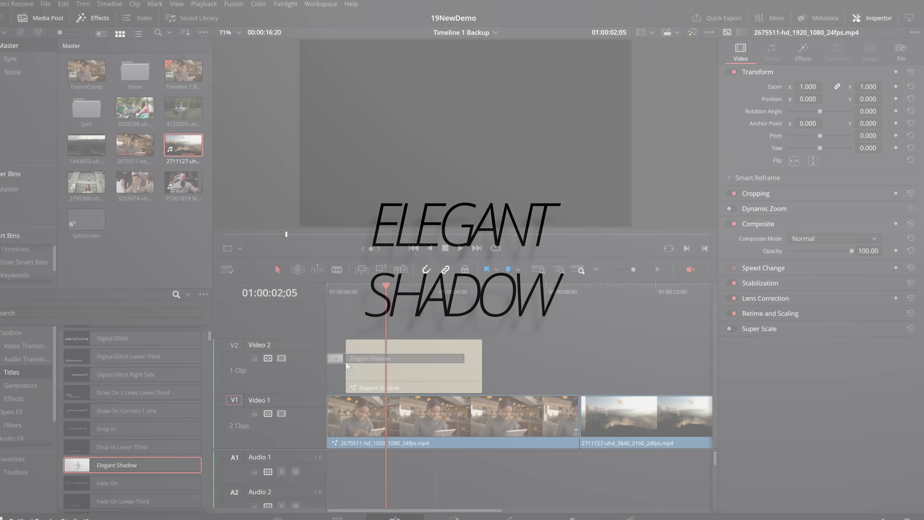
drag(346, 361, 345, 361)
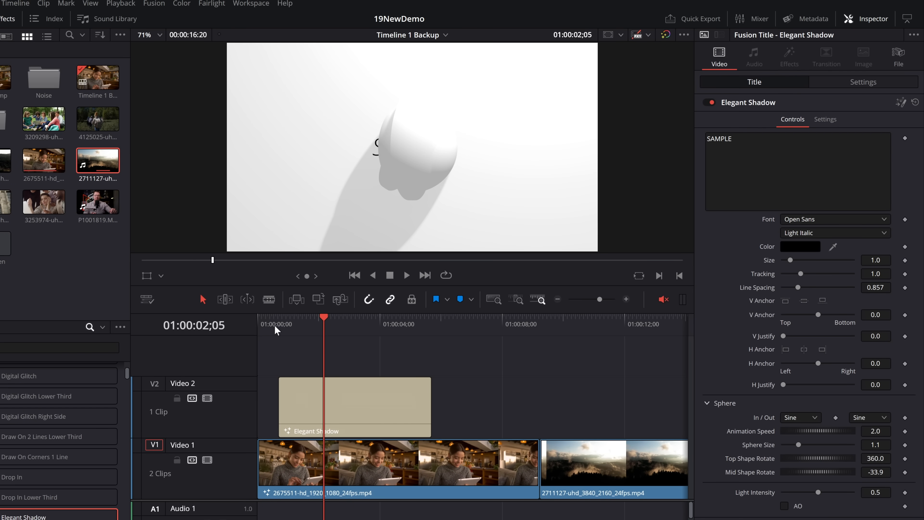
click(276, 327)
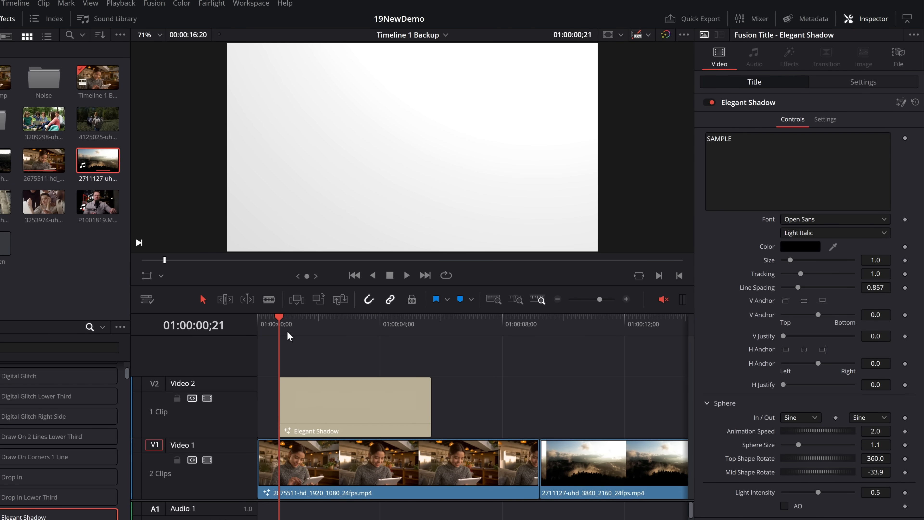
key(space)
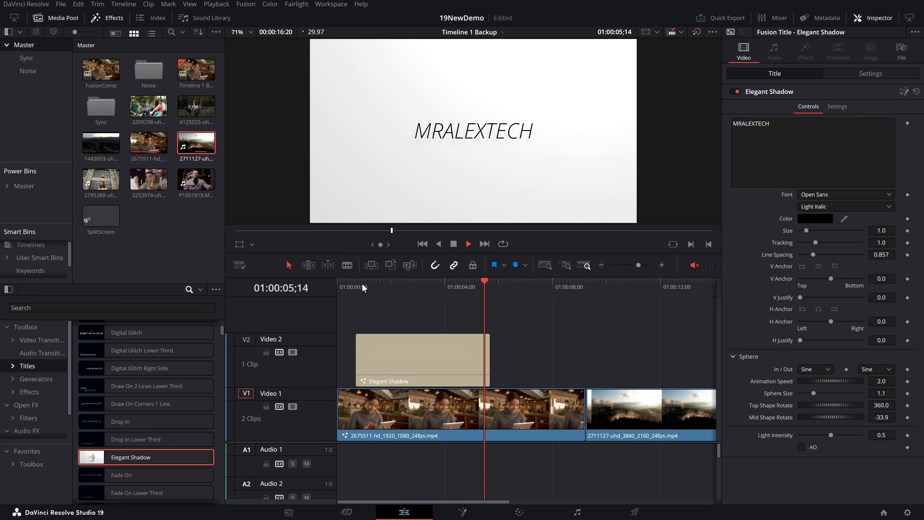
key(space)
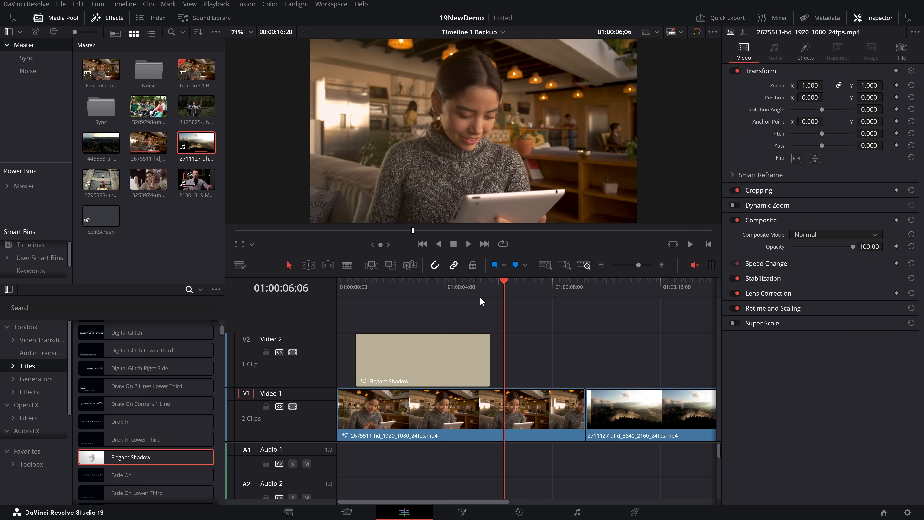
Add a fade-out of about one second to the end of the Elegant Shadow title and play it.
drag(470, 310, 515, 368)
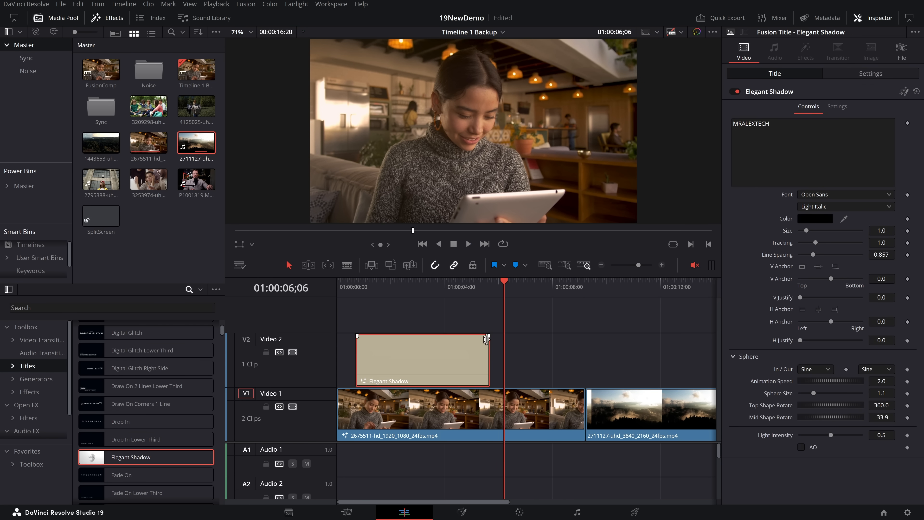
key(ctrl+shift+a)
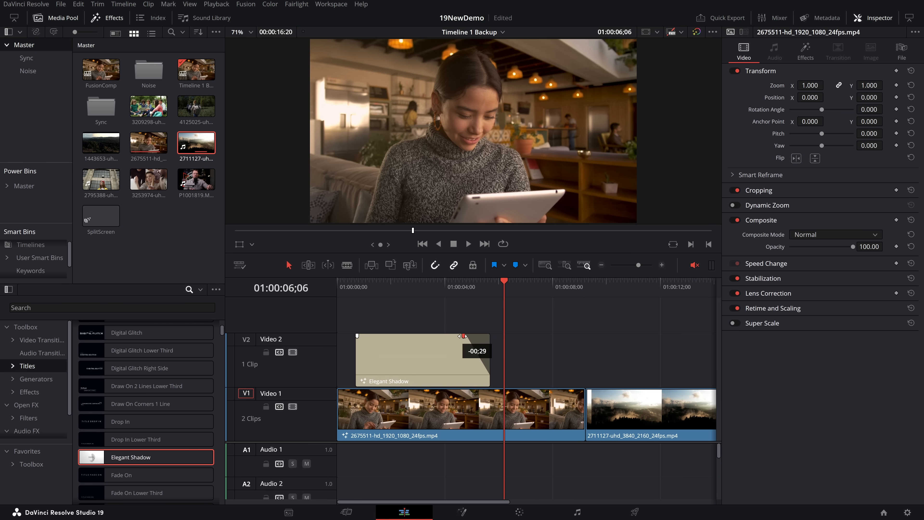
click(457, 293)
key(space)
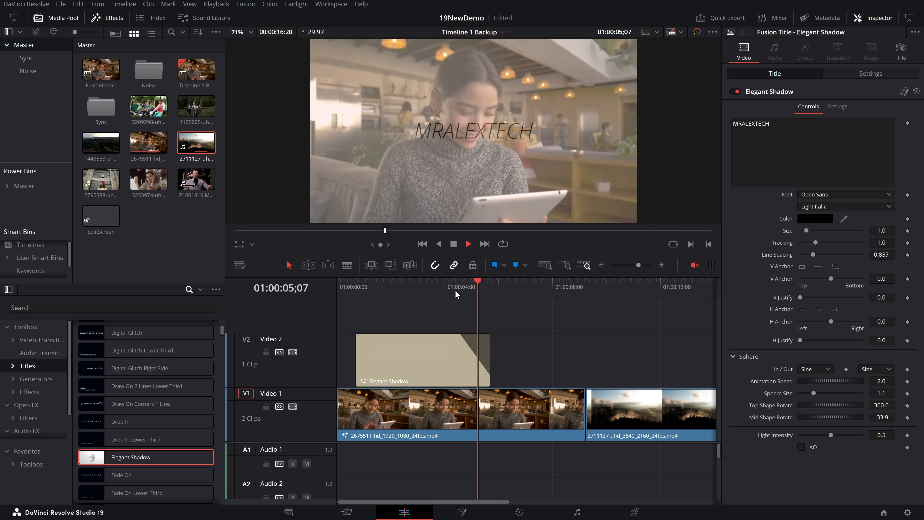
click(457, 294)
Replace the Elegant Shadow title on Video 2 with the Headline title and show its Shading settings.
click(418, 367)
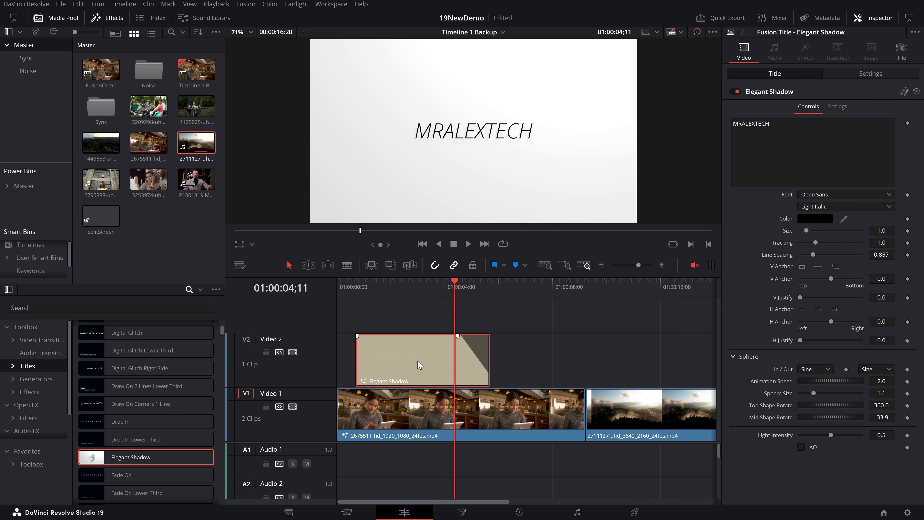
key(Delete)
scroll(113, 455, down, 3)
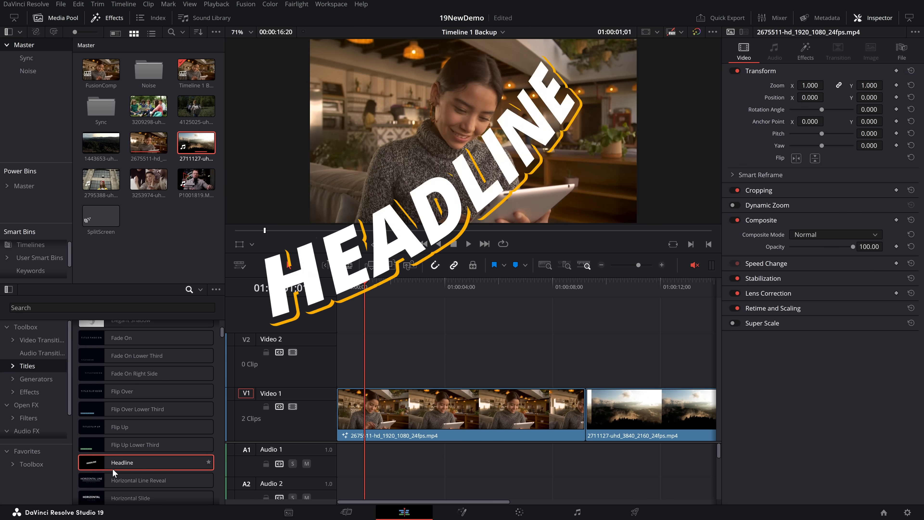
drag(112, 468, 360, 366)
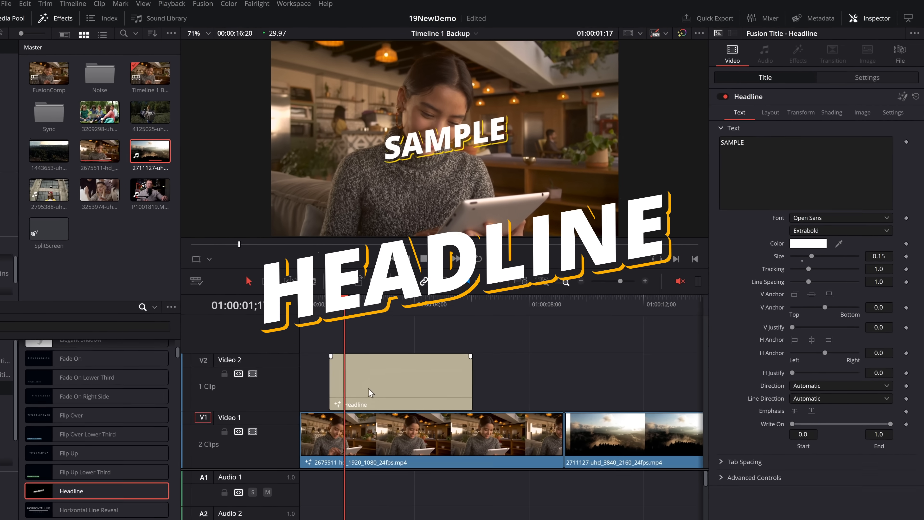
click(370, 393)
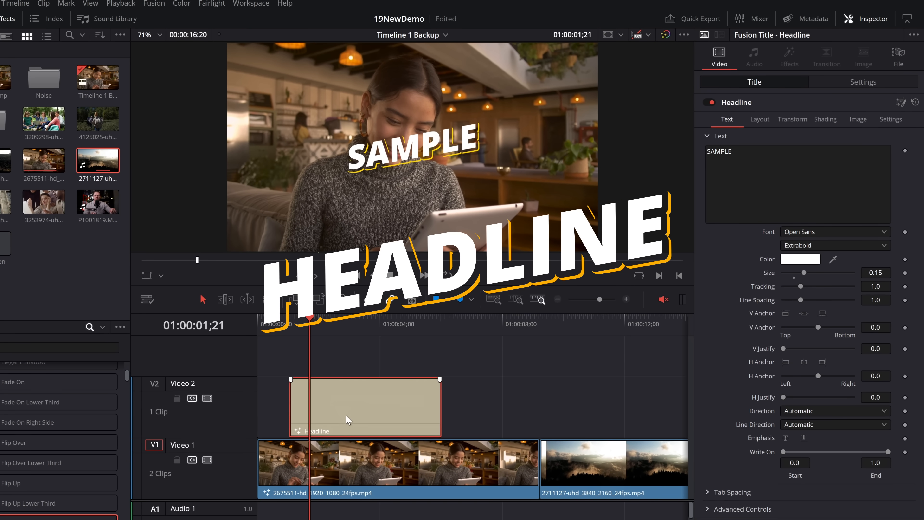
click(836, 123)
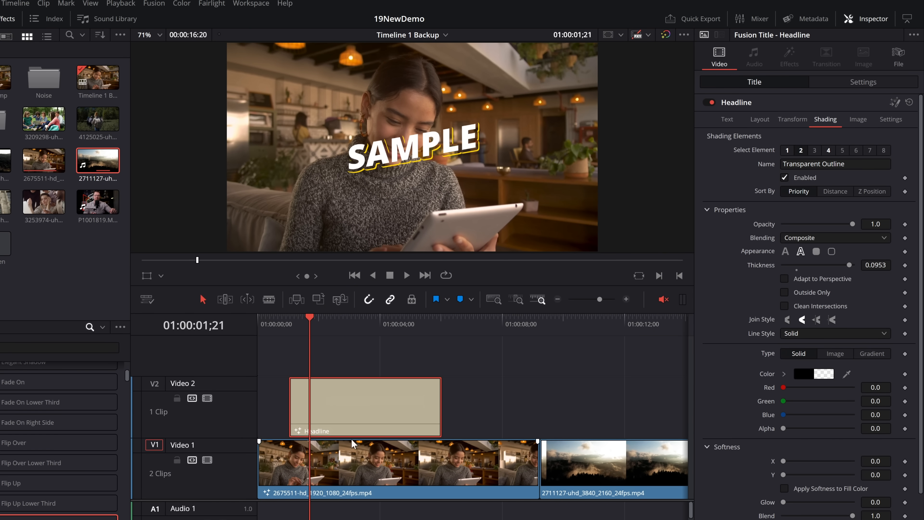
Replace the Headline title on Video 2 with the Neon Flicker title and play it.
key(Delete)
scroll(168, 410, down, 3)
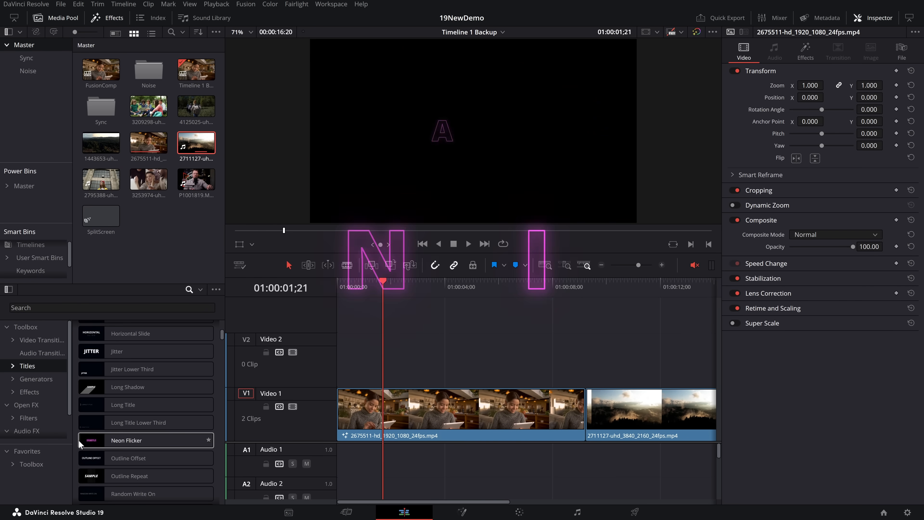
drag(79, 440, 381, 370)
key(space)
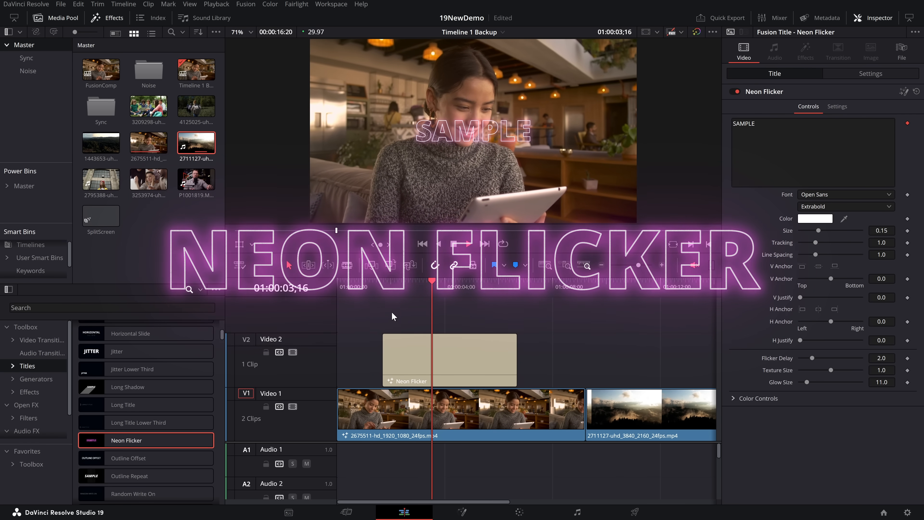
Replace the Neon Flicker title on Video 2 with the Outline Repeat title and play it from its start.
click(411, 358)
key(Delete)
scroll(146, 418, down, 1)
click(92, 450)
drag(93, 455, 354, 360)
click(351, 288)
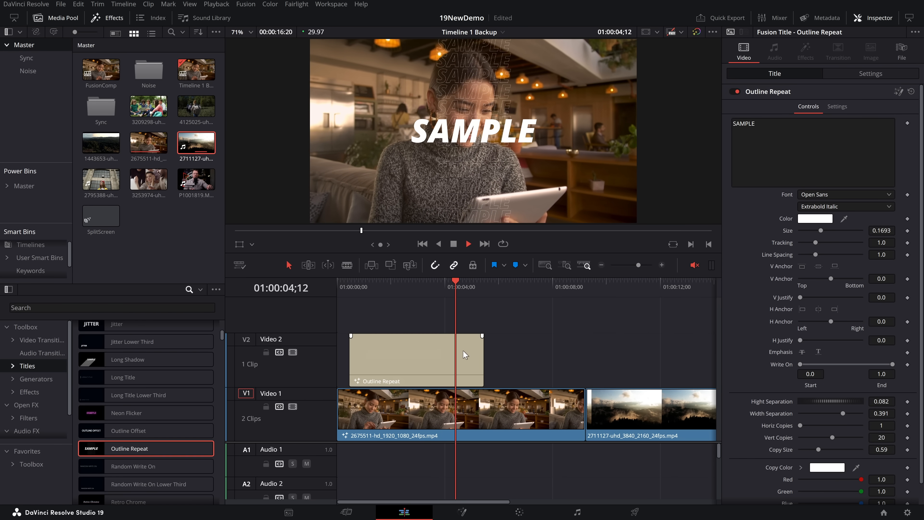
key(space)
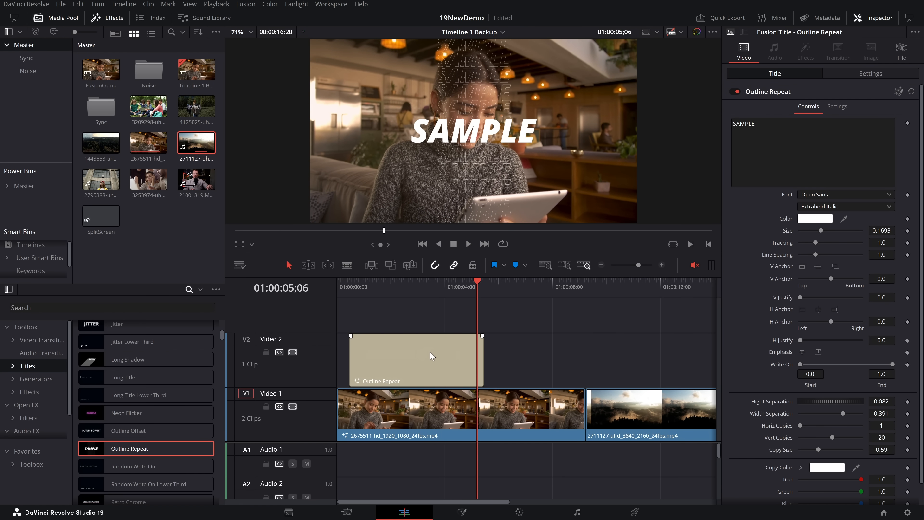
Replace the Outline Repeat title on Video 2 with the Superhero title and play it from its start.
key(Delete)
scroll(140, 422, down, 3)
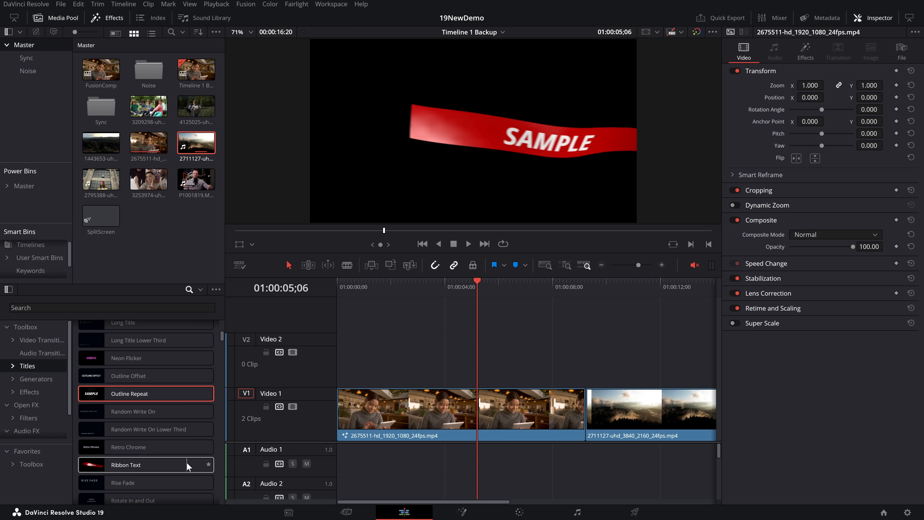
scroll(185, 464, down, 1)
scroll(186, 463, down, 3)
drag(171, 420, 376, 368)
key(Up)
key(space)
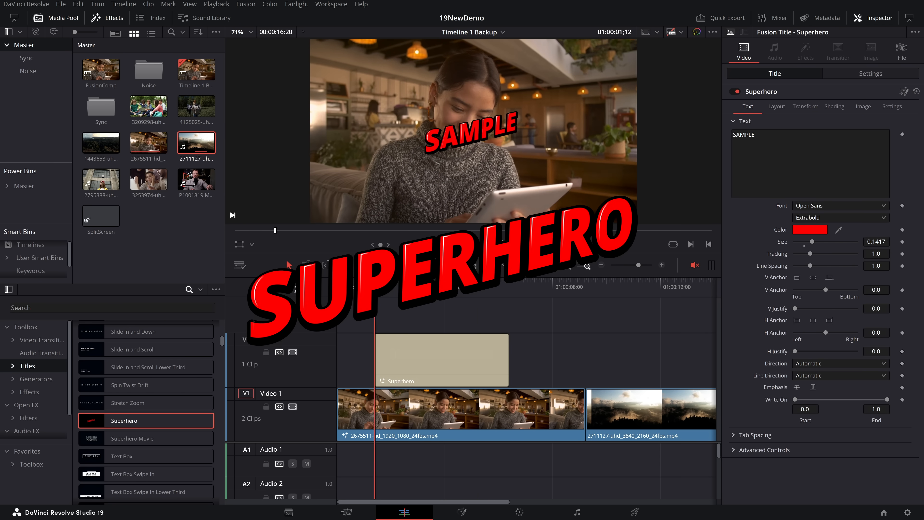
key(space)
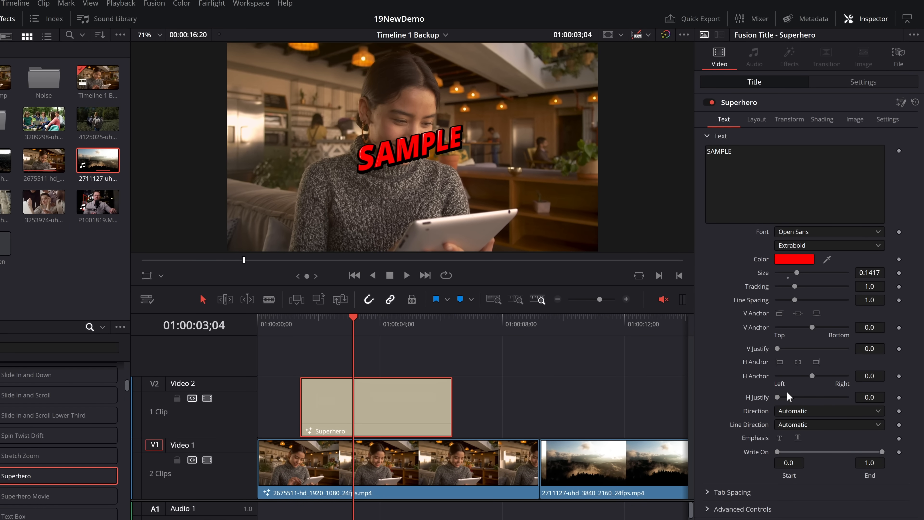
Open the Superhero title's composition in the Fusion page to view its nodes and return to the Edit page.
click(901, 103)
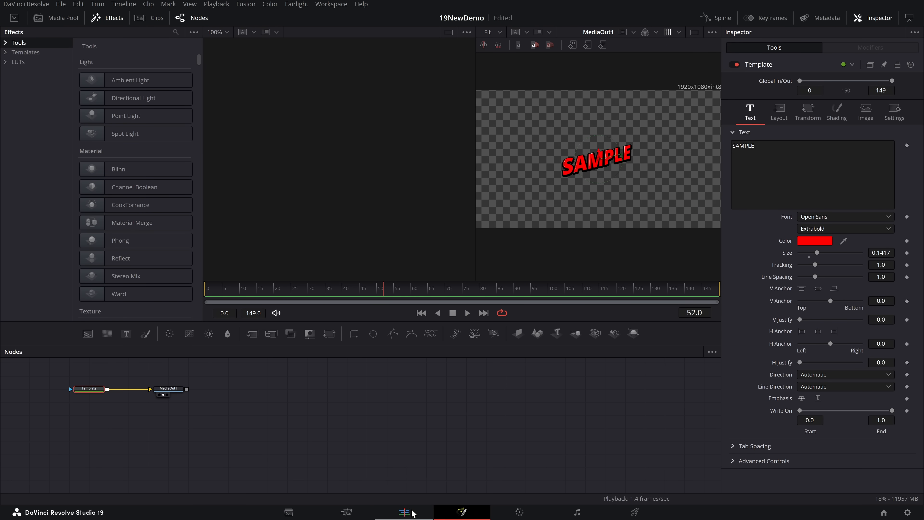
click(404, 512)
right_click(421, 338)
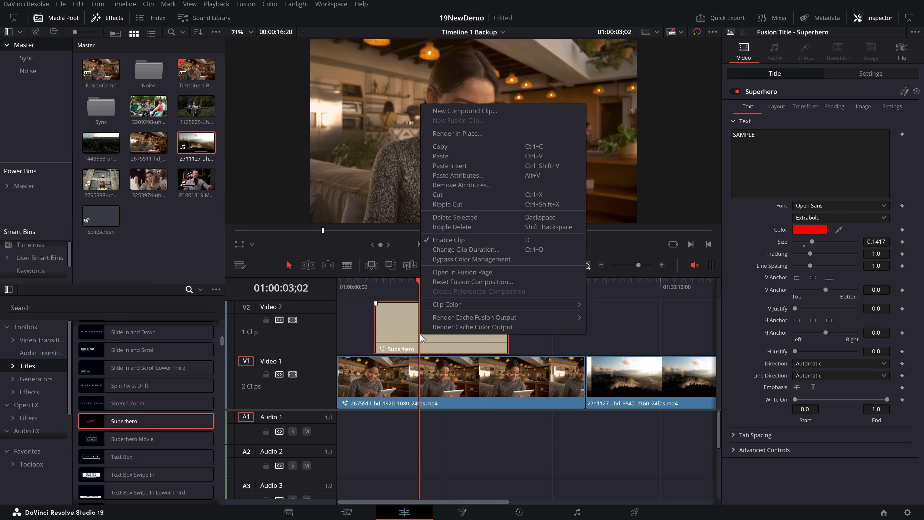
click(404, 331)
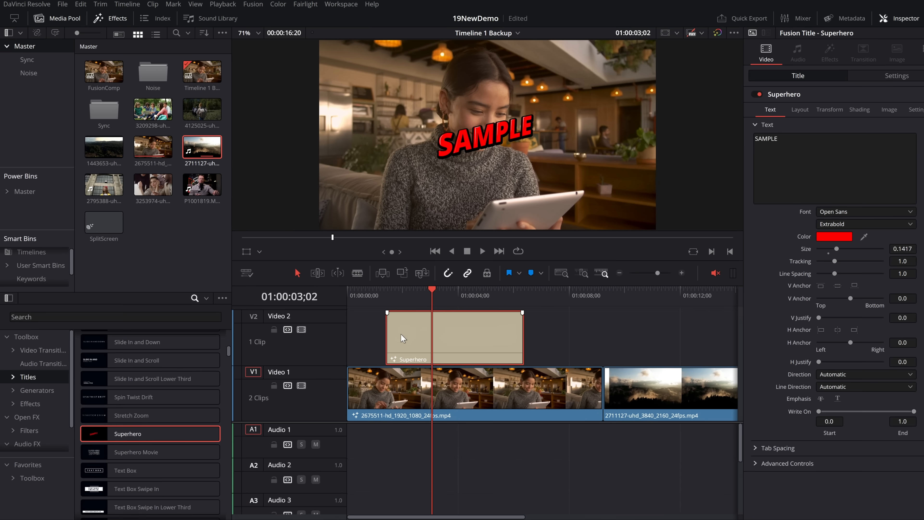
Store the Superhero title in the Master power bin and place it from there on Video 2 above the first clip.
click(24, 186)
drag(441, 328, 295, 257)
drag(334, 293, 182, 212)
drag(114, 78, 448, 373)
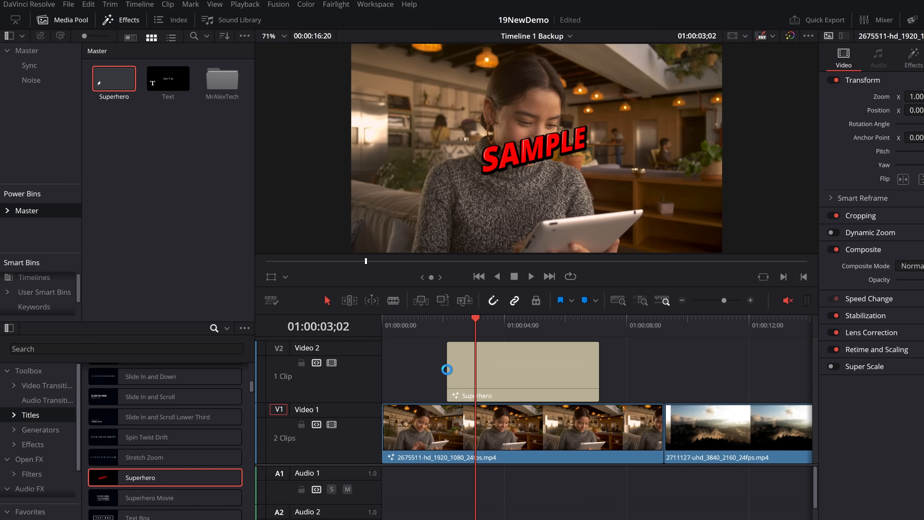